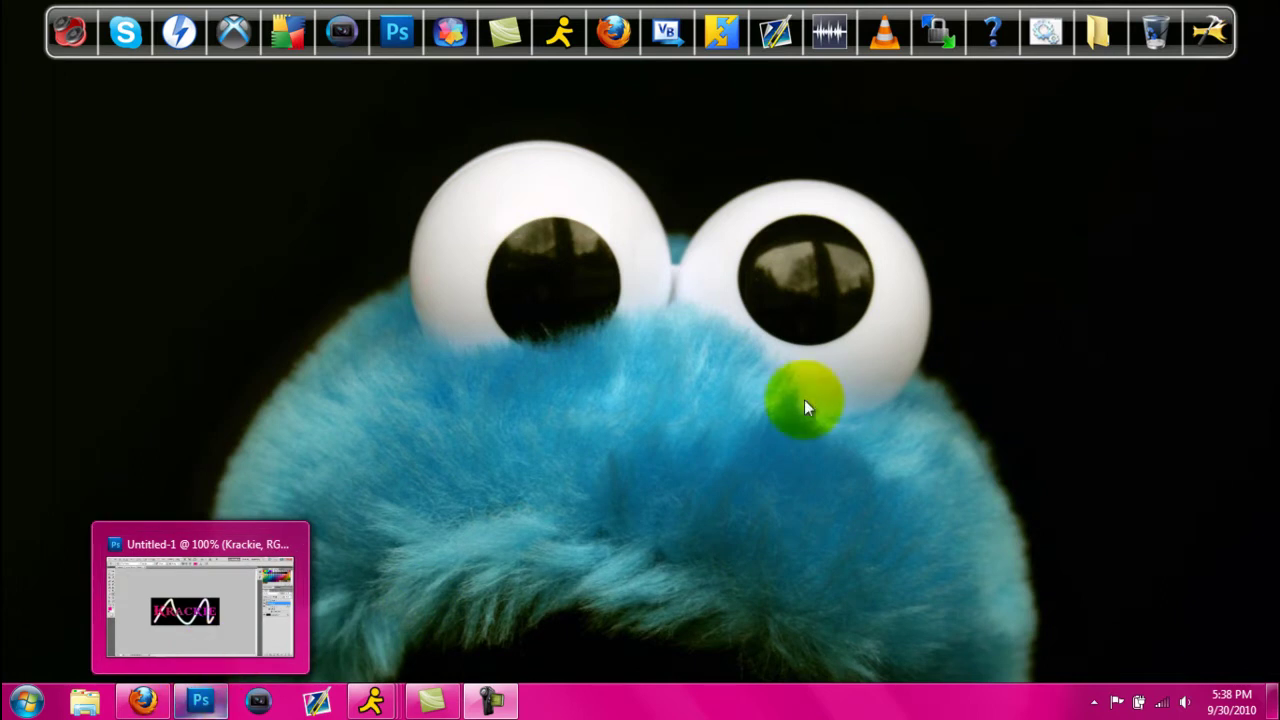
Restore the Photoshop window with the Krackie banner document from the taskbar
click(207, 706)
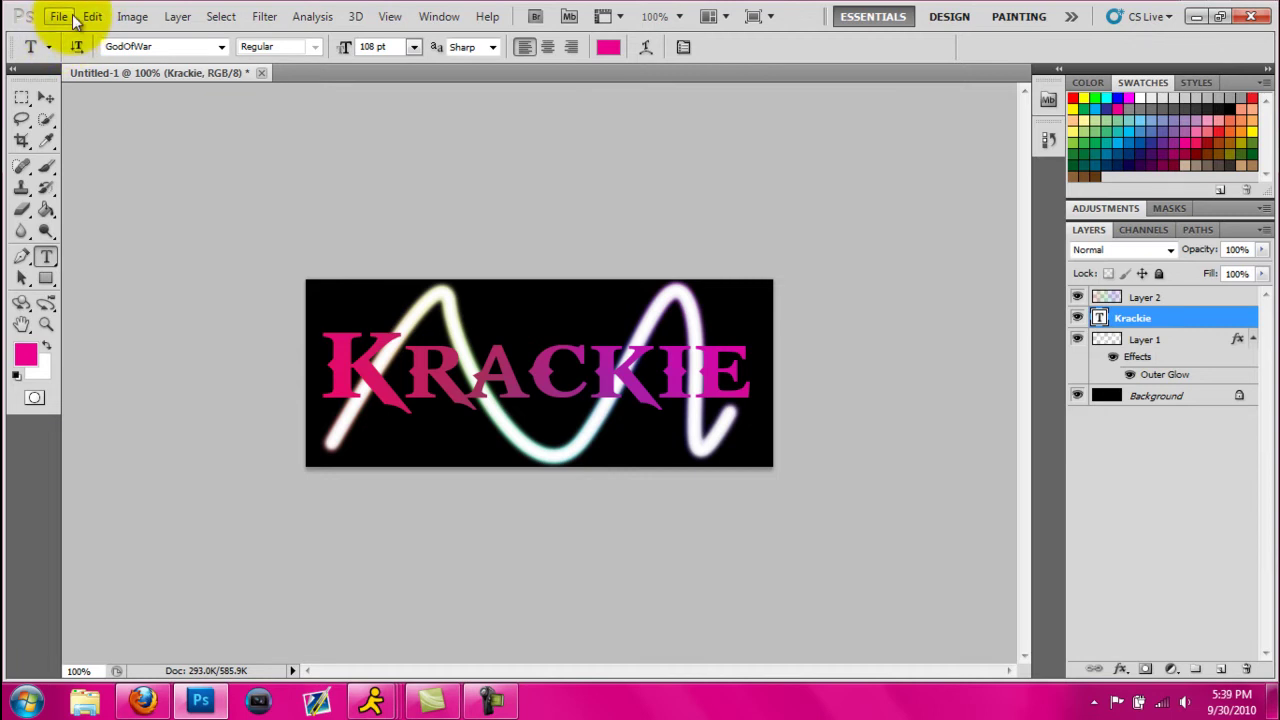
Create a new document with the default settings via File > New
click(75, 19)
click(62, 45)
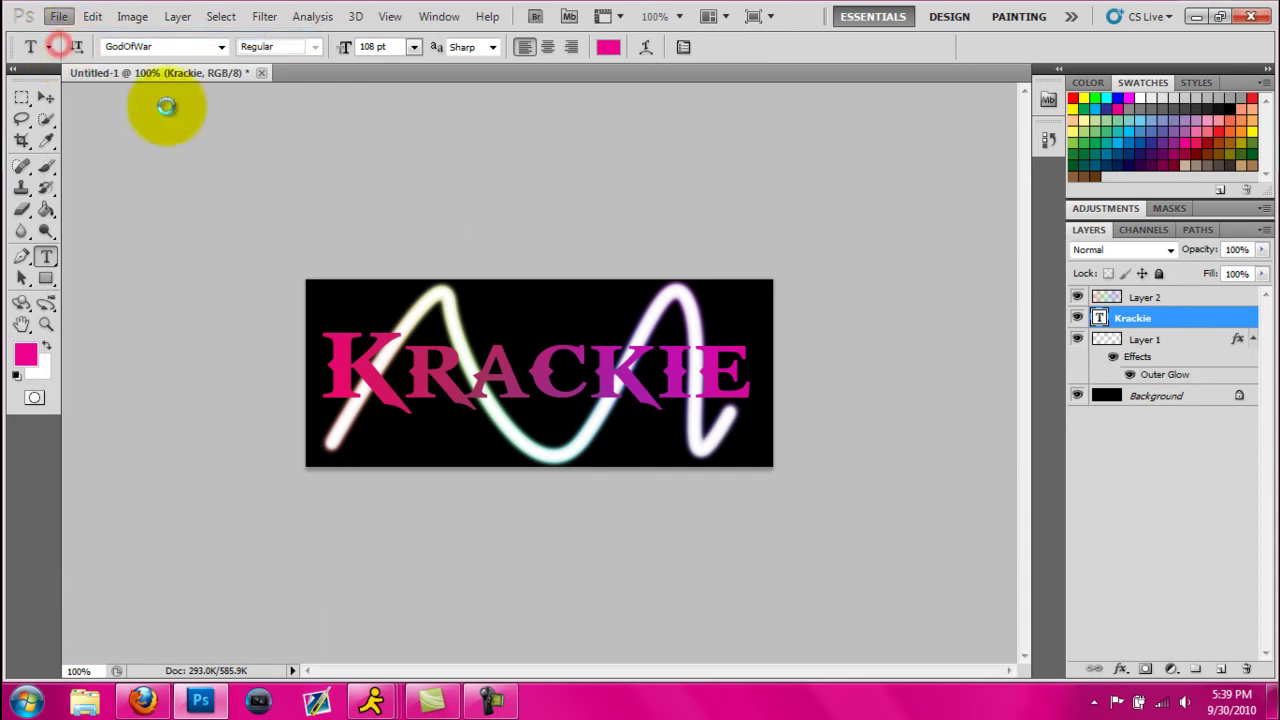
click(825, 164)
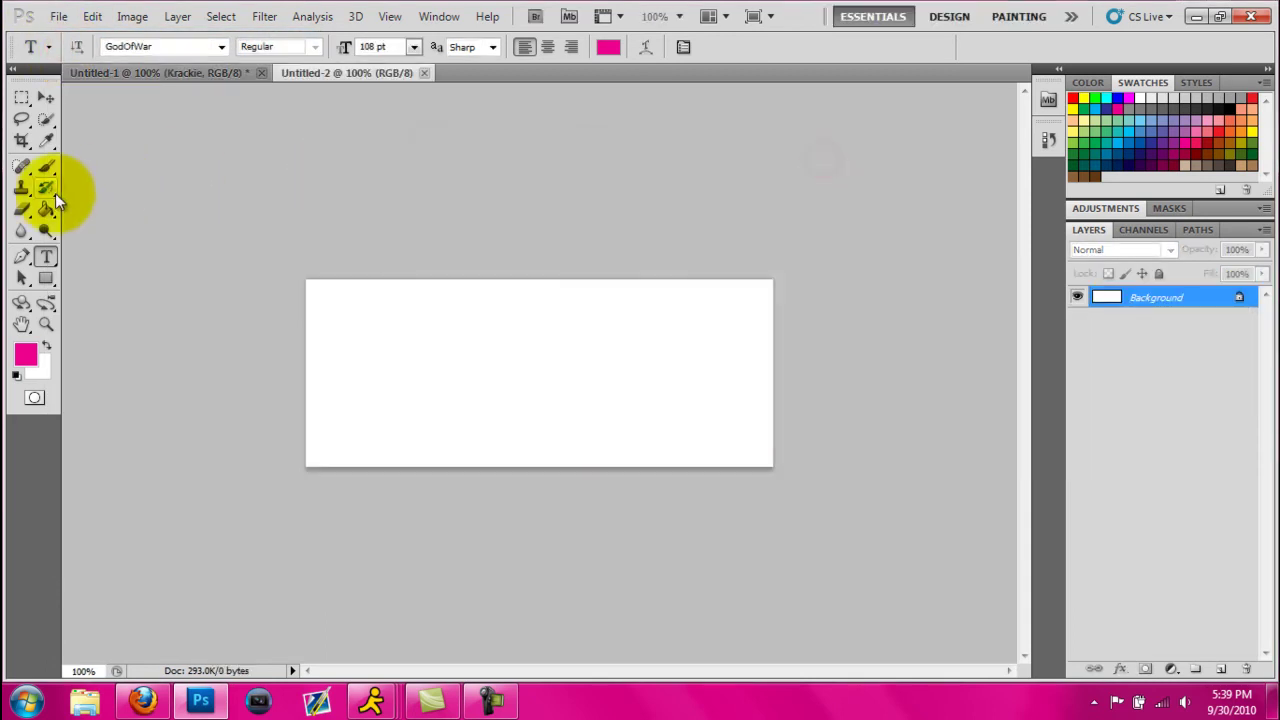
Fill the new canvas solid black with the Paint Bucket
click(45, 204)
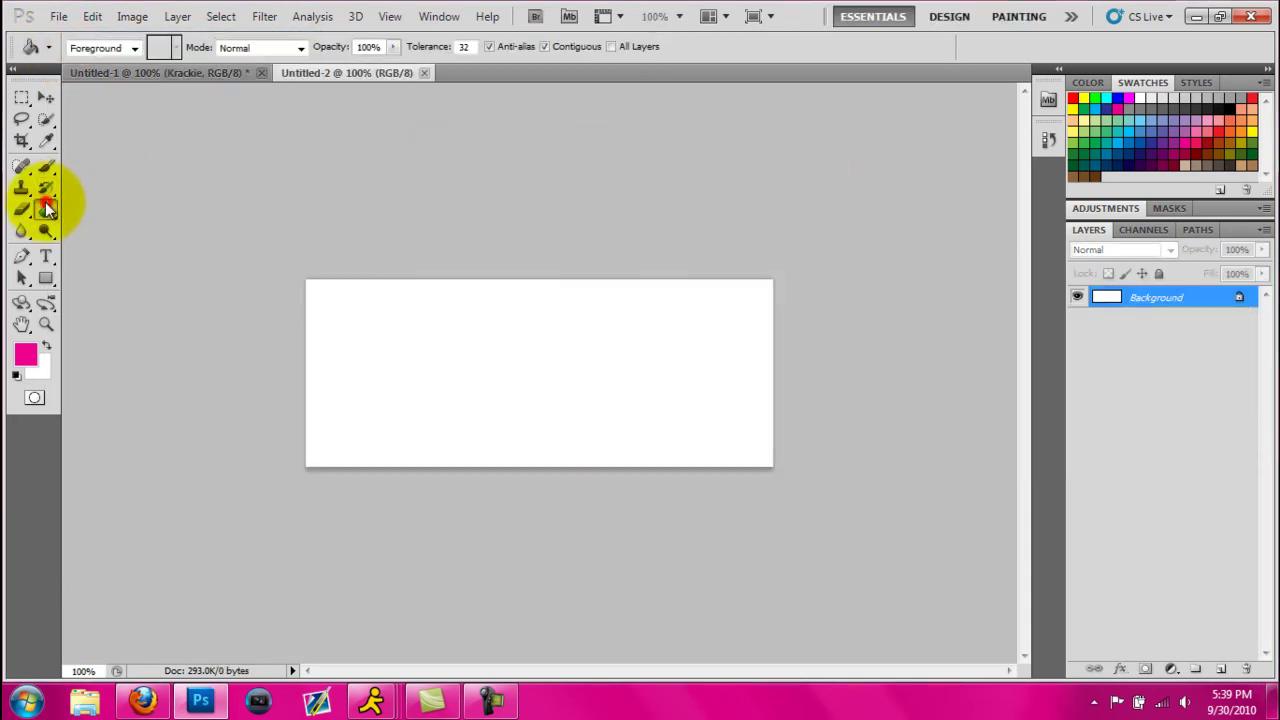
click(1238, 108)
click(468, 335)
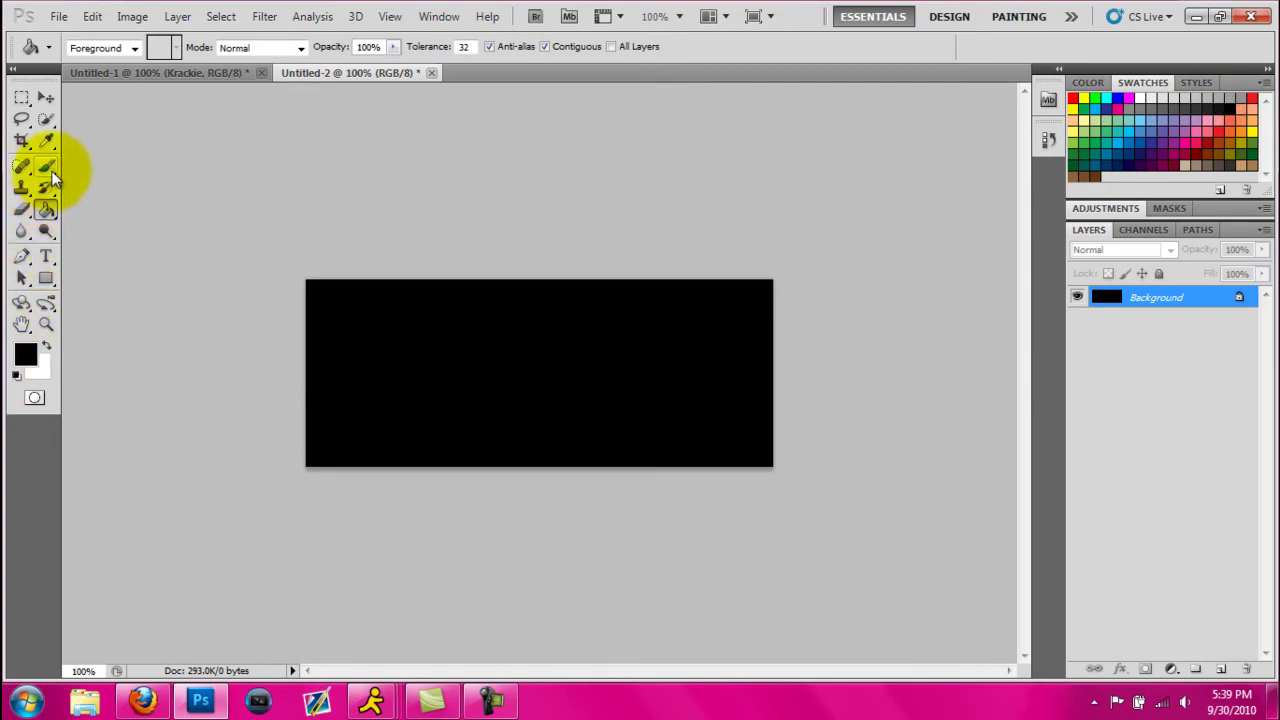
click(22, 256)
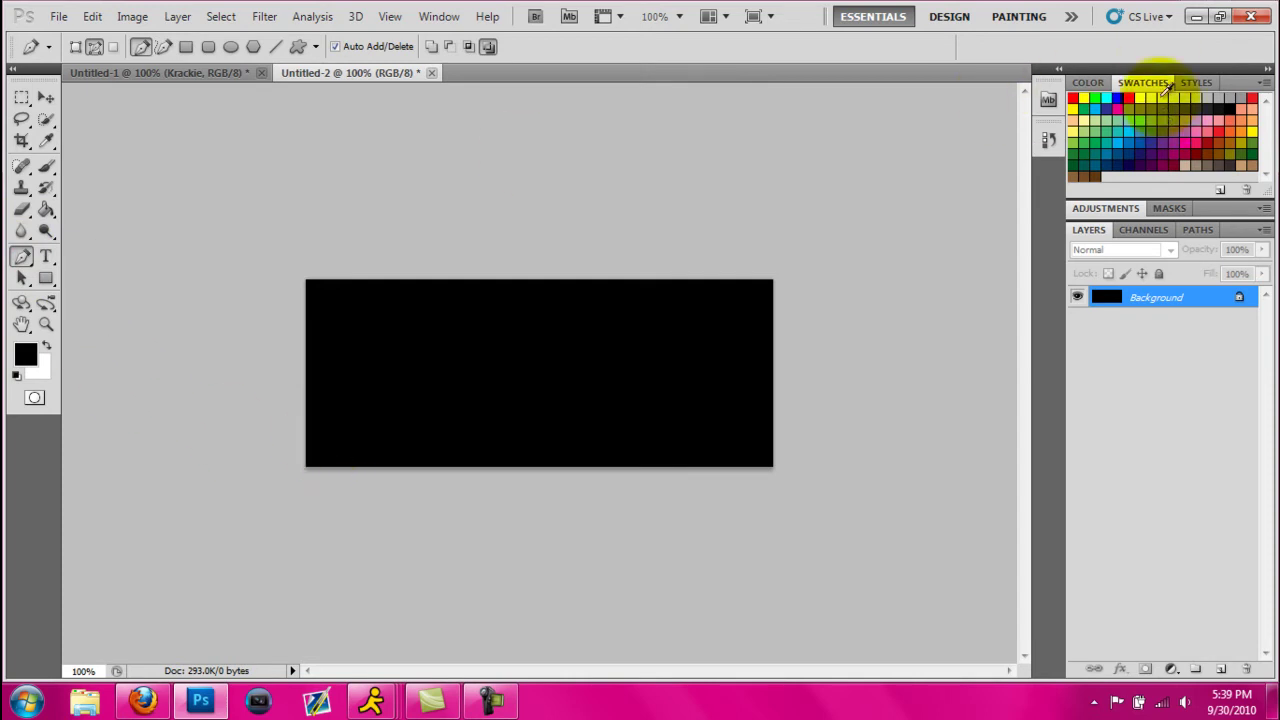
Set white as the foreground colour, then draw a trial Pen curve and undo it
click(1139, 98)
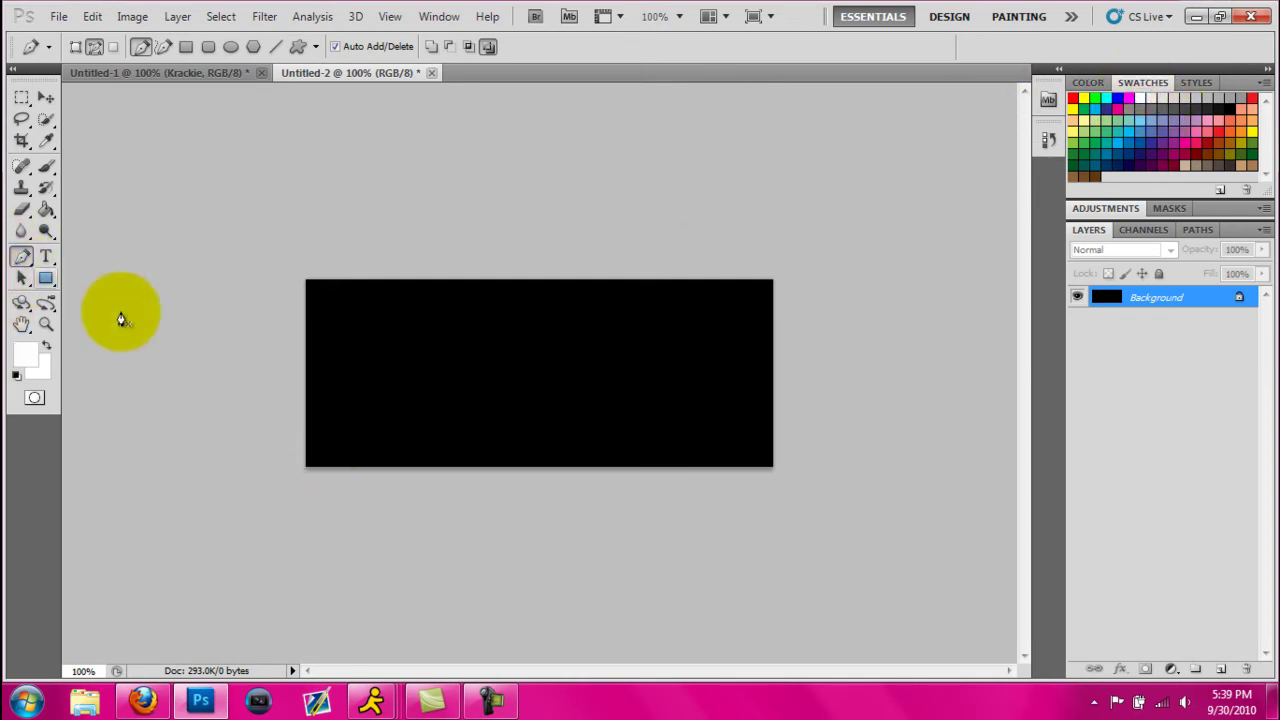
click(330, 447)
drag(474, 308, 552, 384)
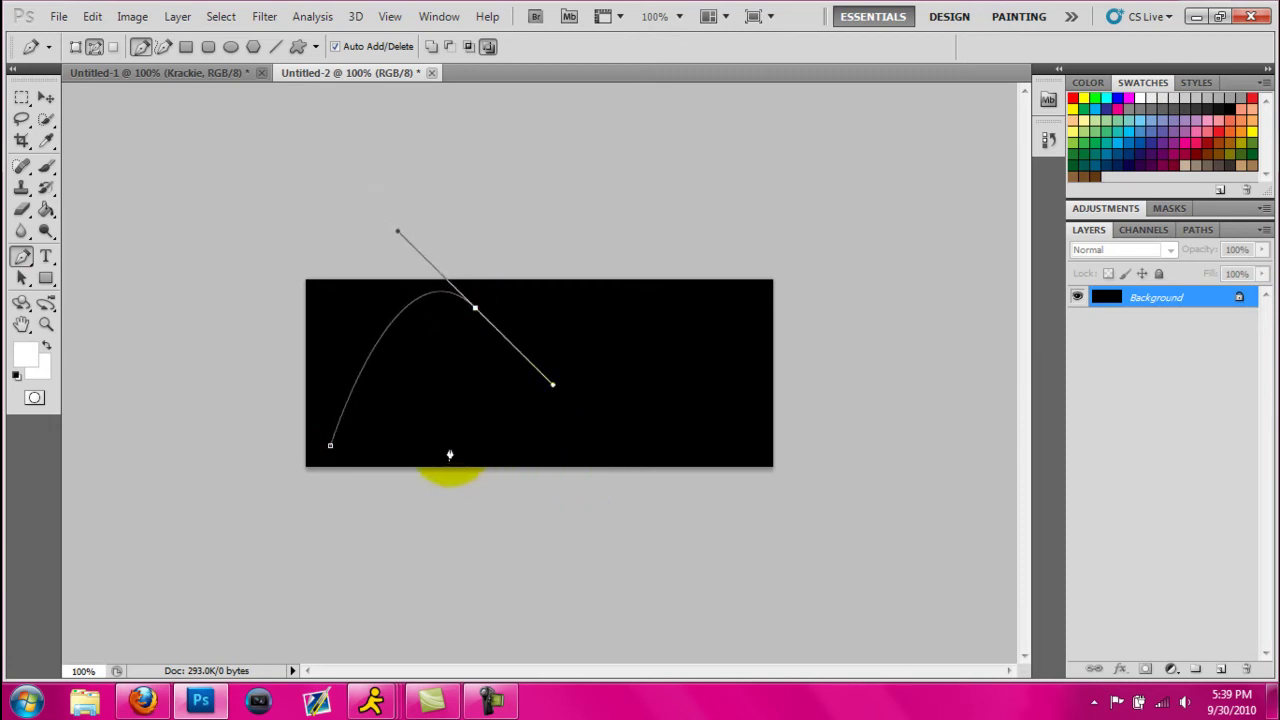
drag(452, 447, 572, 417)
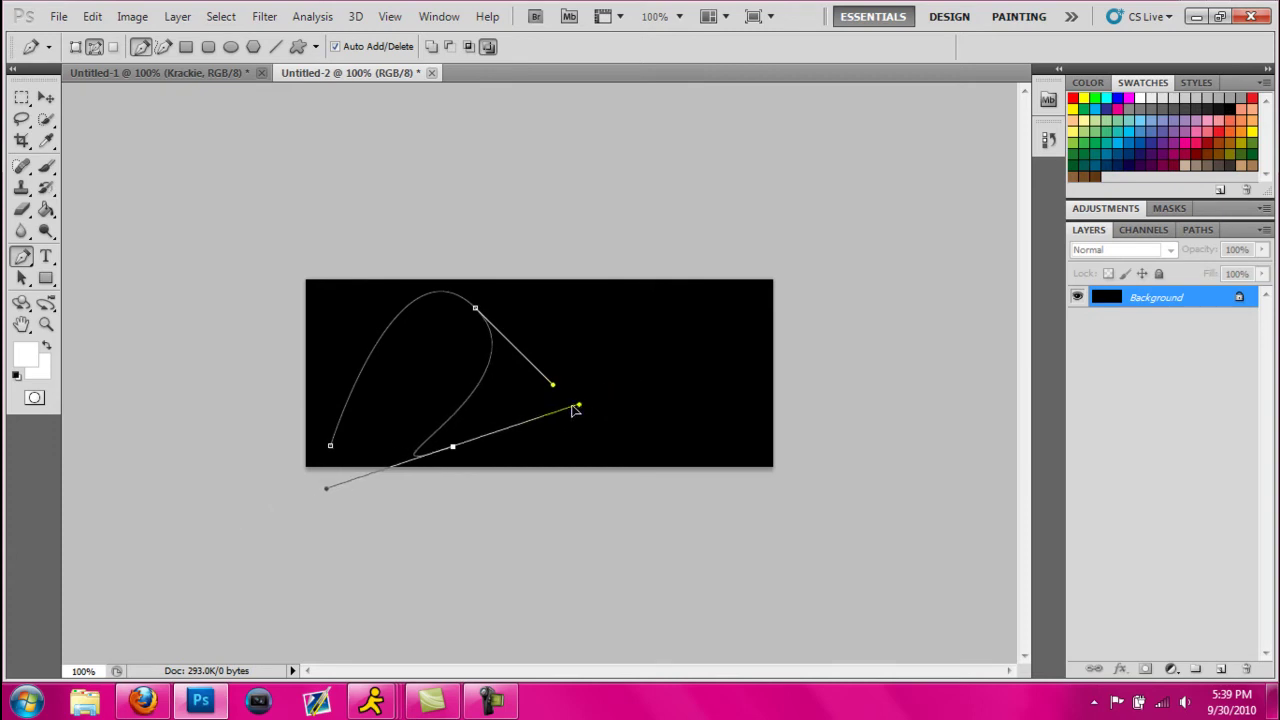
drag(620, 312, 673, 395)
drag(634, 442, 395, 462)
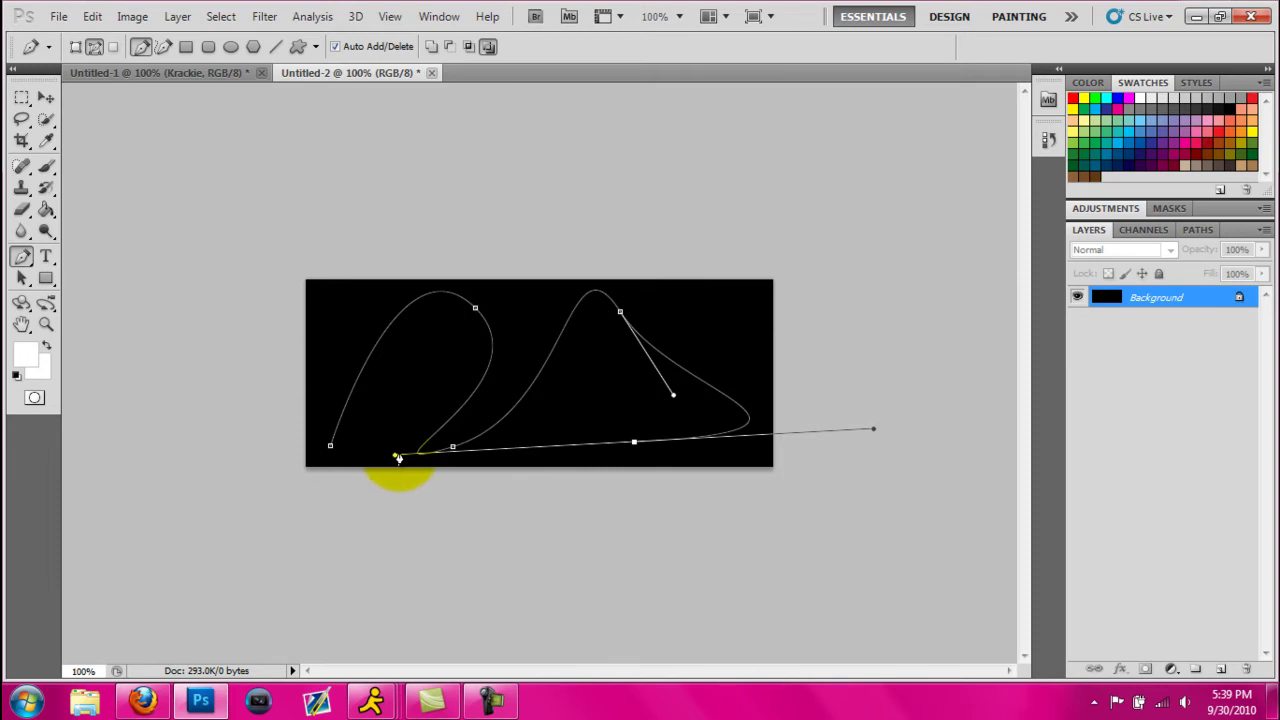
ctrl+click(467, 422)
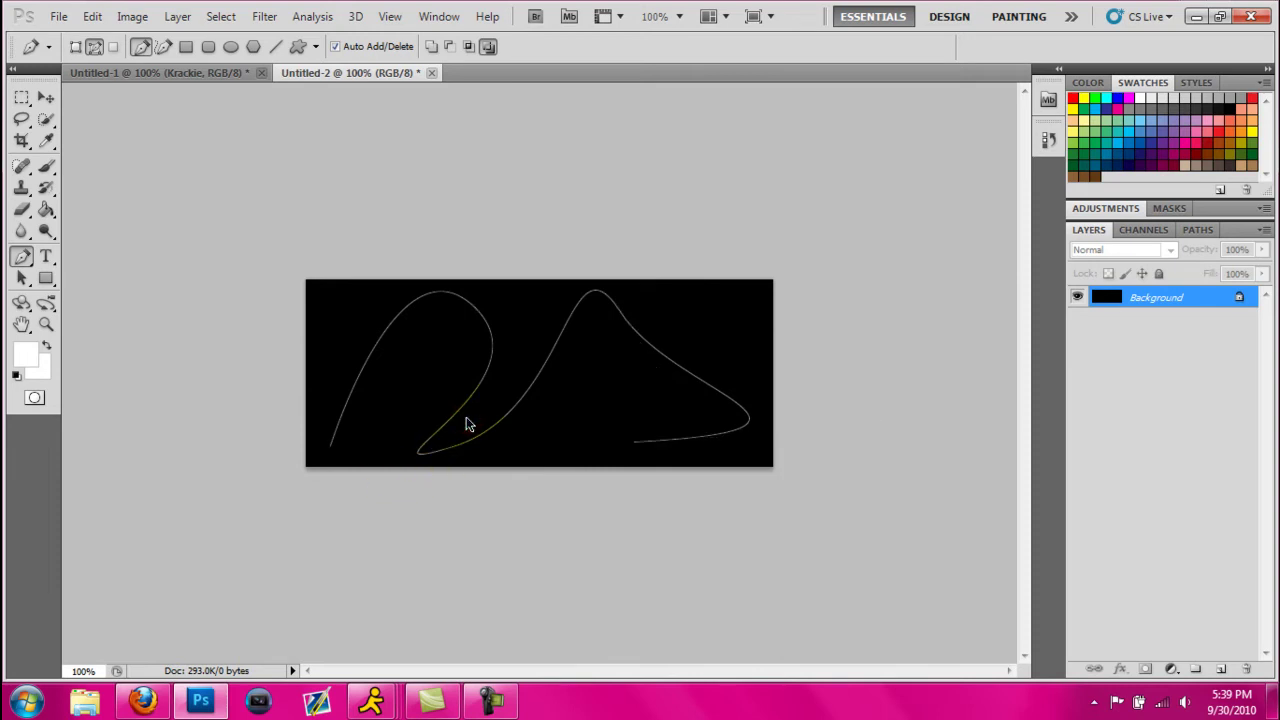
key(ctrl+alt+z)
key(ctrl+alt+z)
key(ctrl+alt+z)
key(ctrl+alt+z)
key(ctrl+alt+z)
key(ctrl+alt+z)
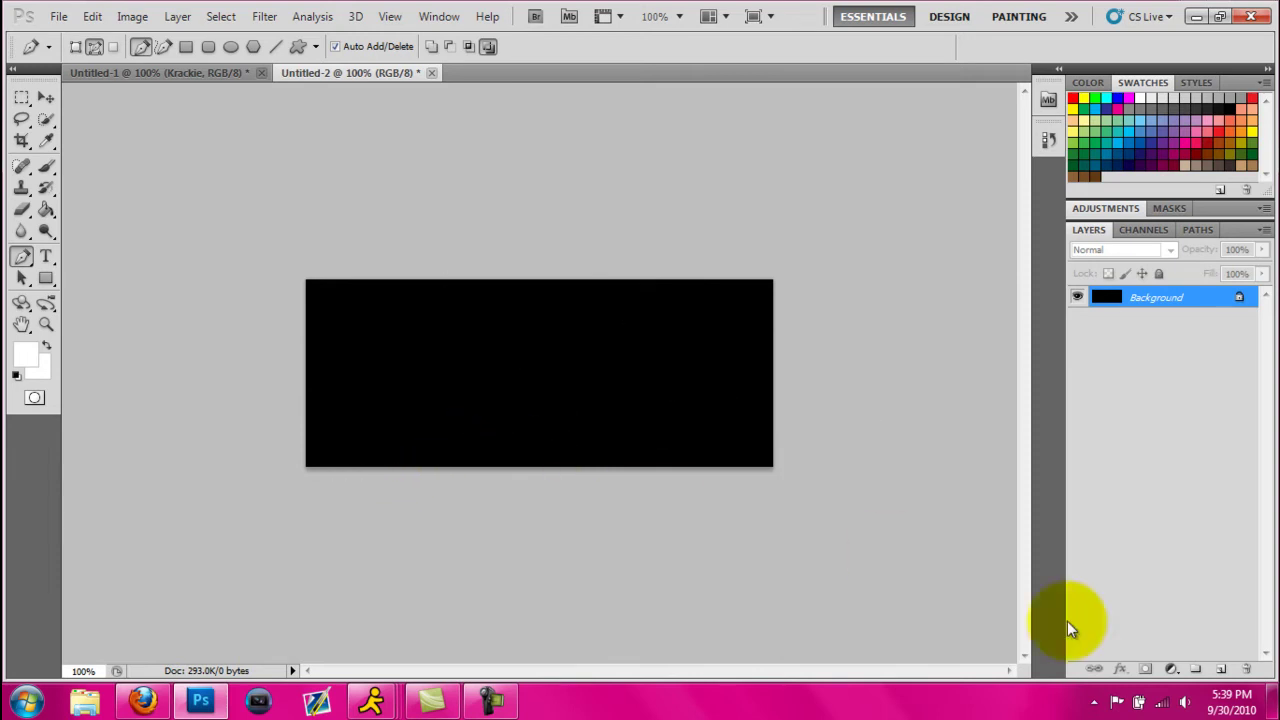
On a new layer, draw a wavy Pen path with four curved anchors, undoing misplaced points
click(1221, 668)
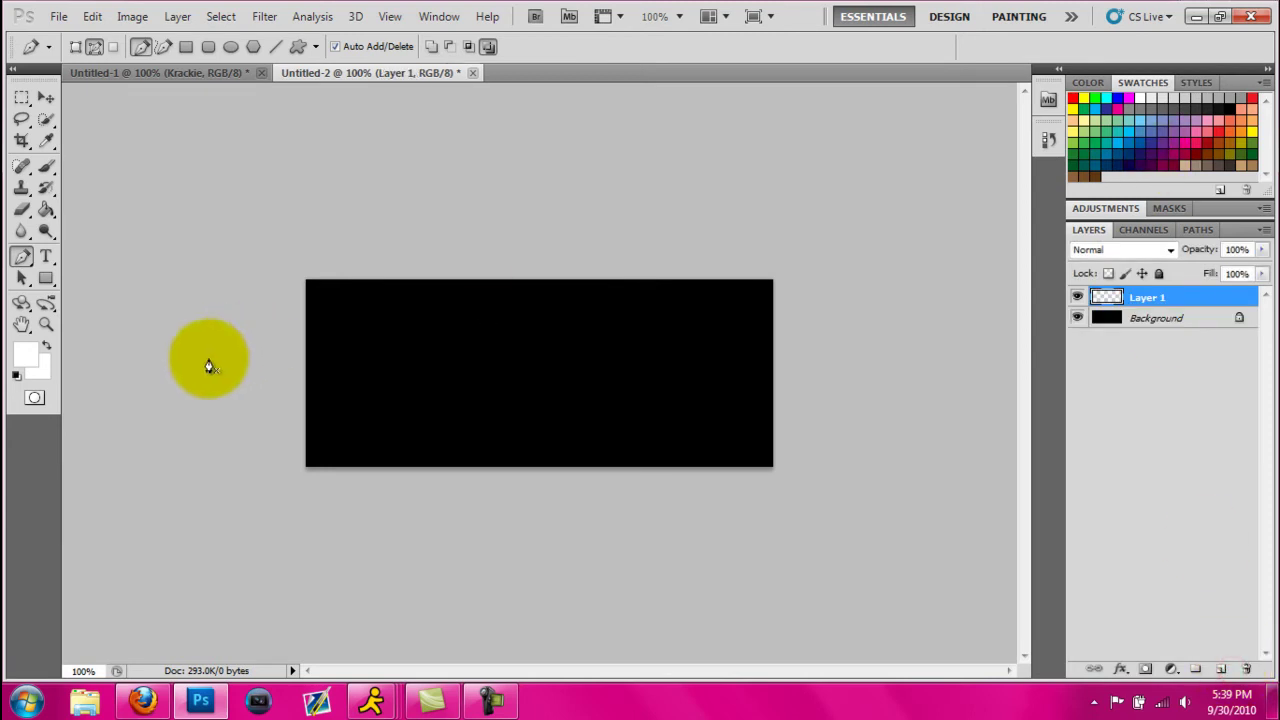
click(321, 456)
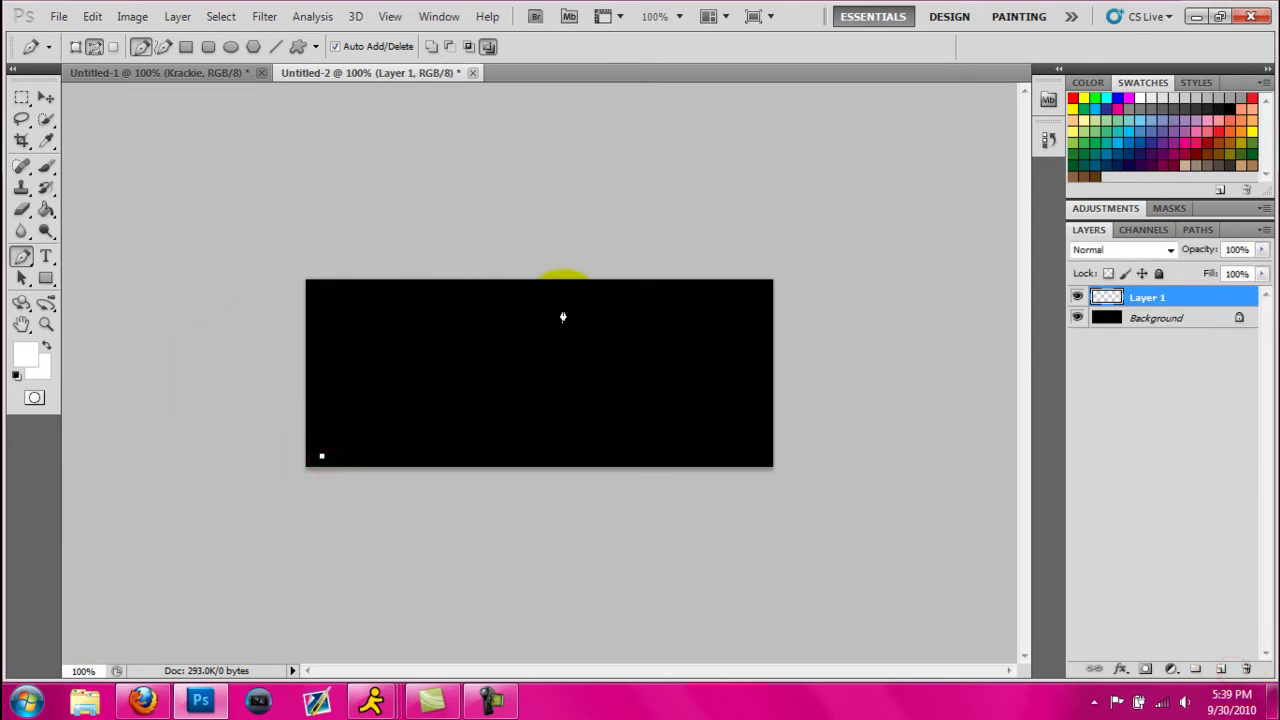
drag(563, 310, 659, 405)
drag(530, 432, 653, 517)
drag(629, 437, 673, 653)
key(ctrl+z)
drag(701, 441, 980, 423)
key(ctrl+z)
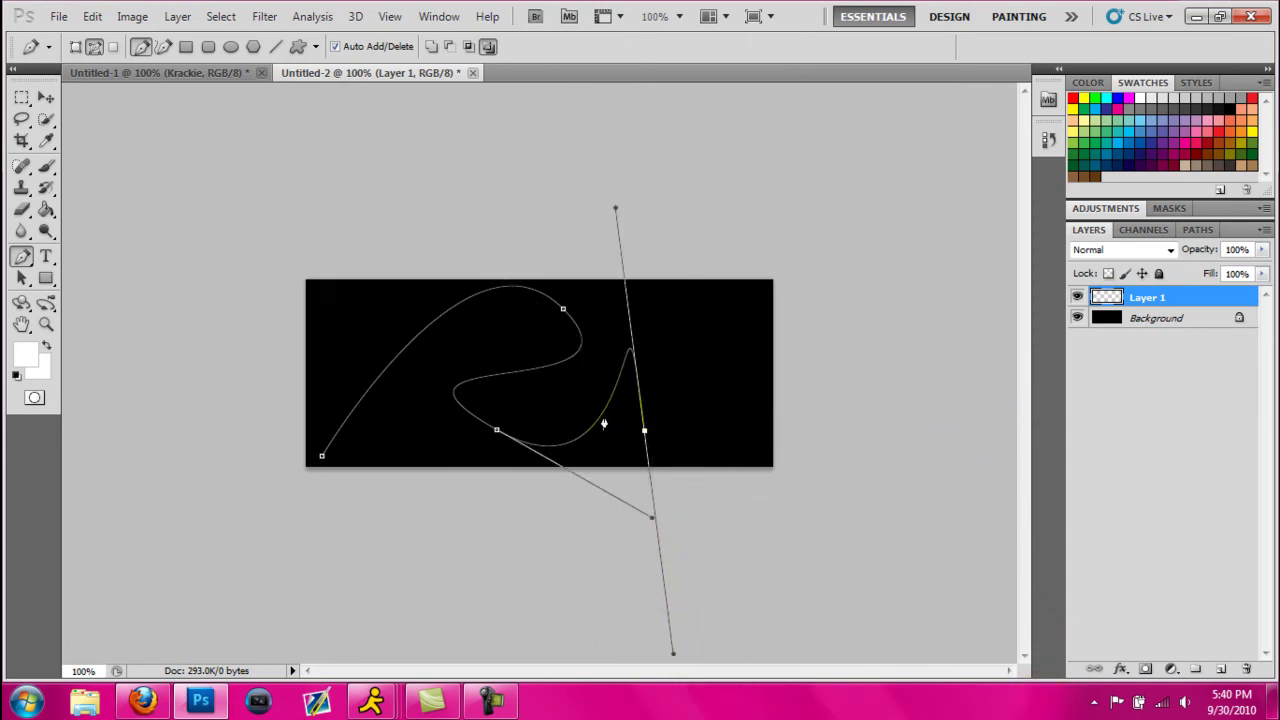
Stroke the path with a white brush, then delete the path, leaving the painted line
right_click(633, 359)
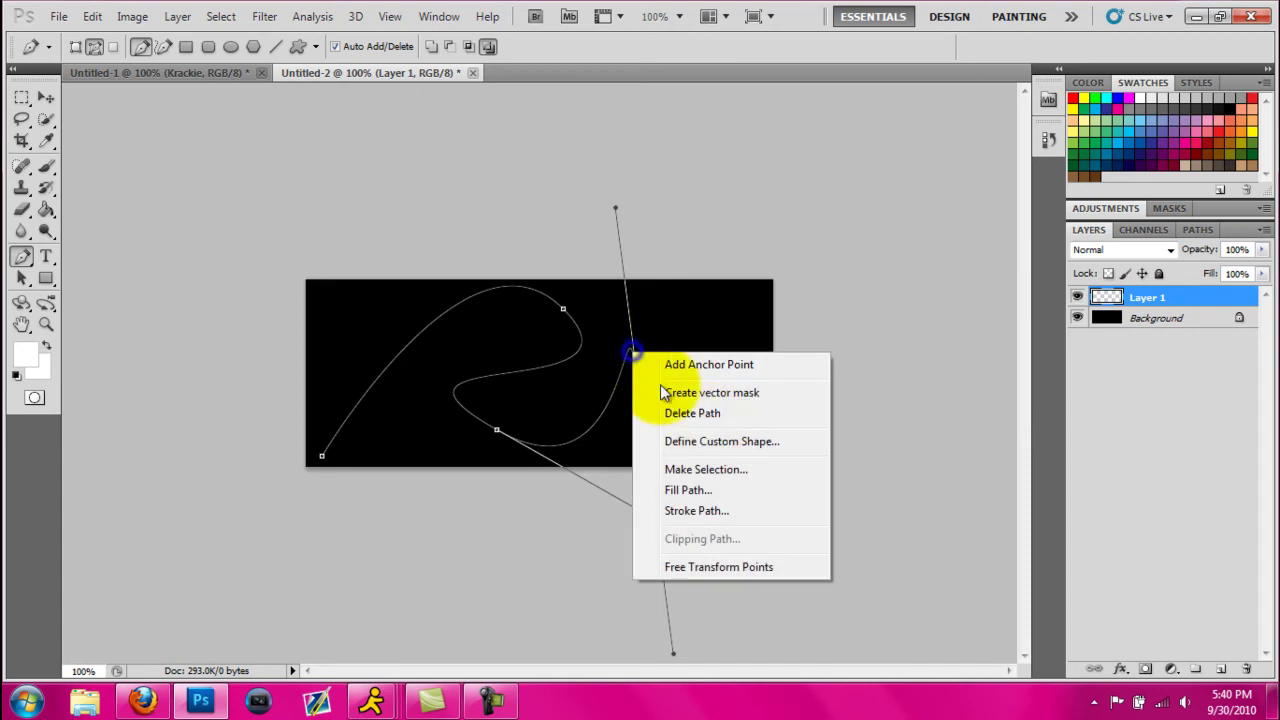
click(705, 511)
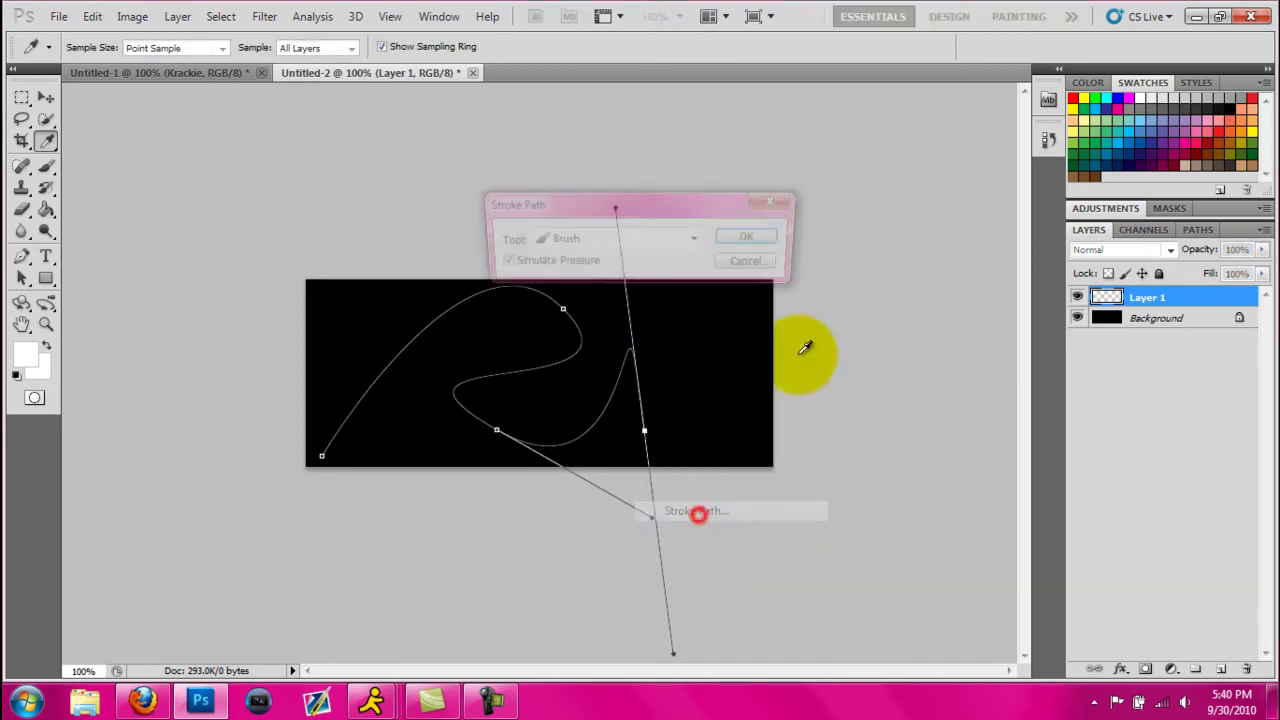
click(754, 238)
right_click(630, 382)
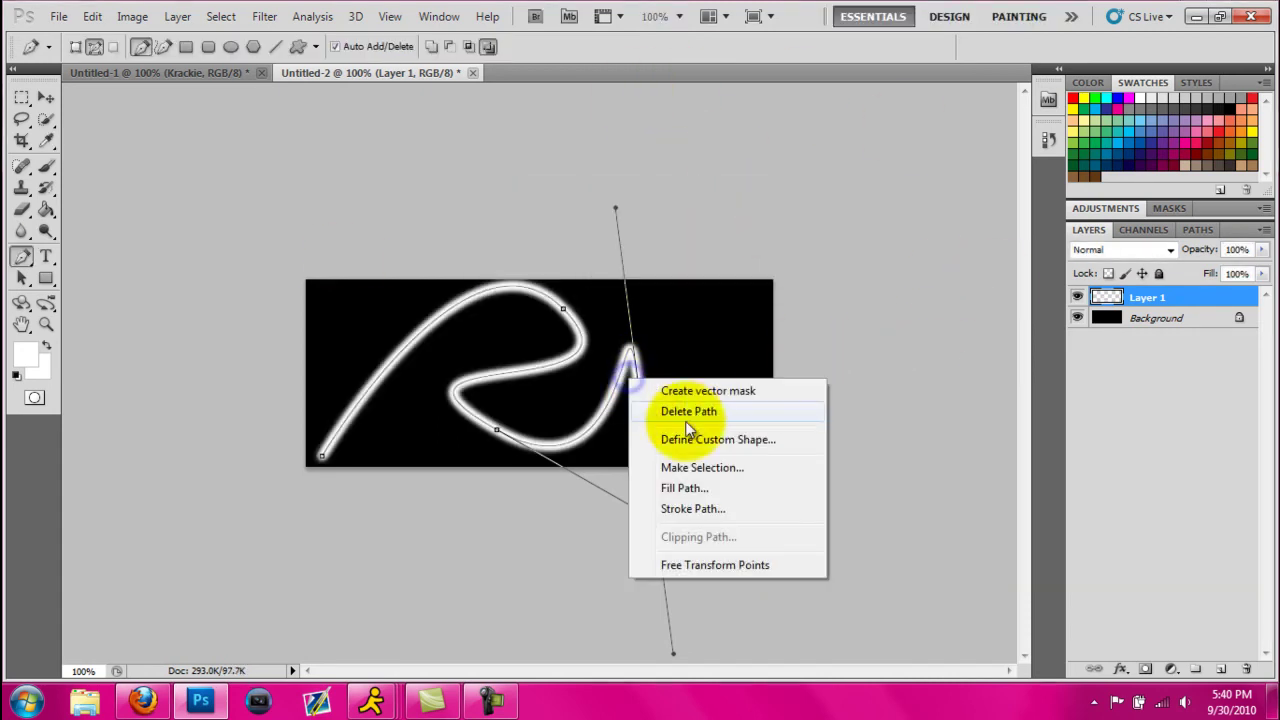
click(688, 412)
right_click(1146, 300)
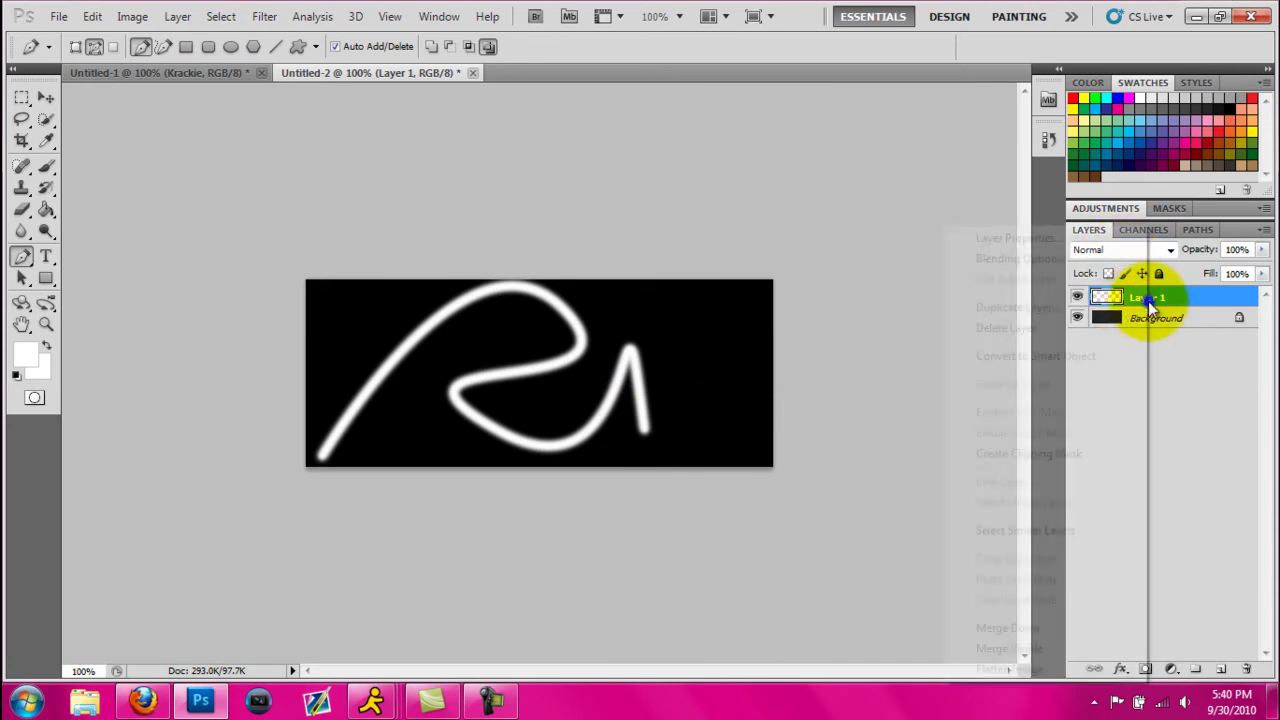
Give Layer 1 a white Outer Glow of size 5 px in the Layer Style dialog
click(1016, 260)
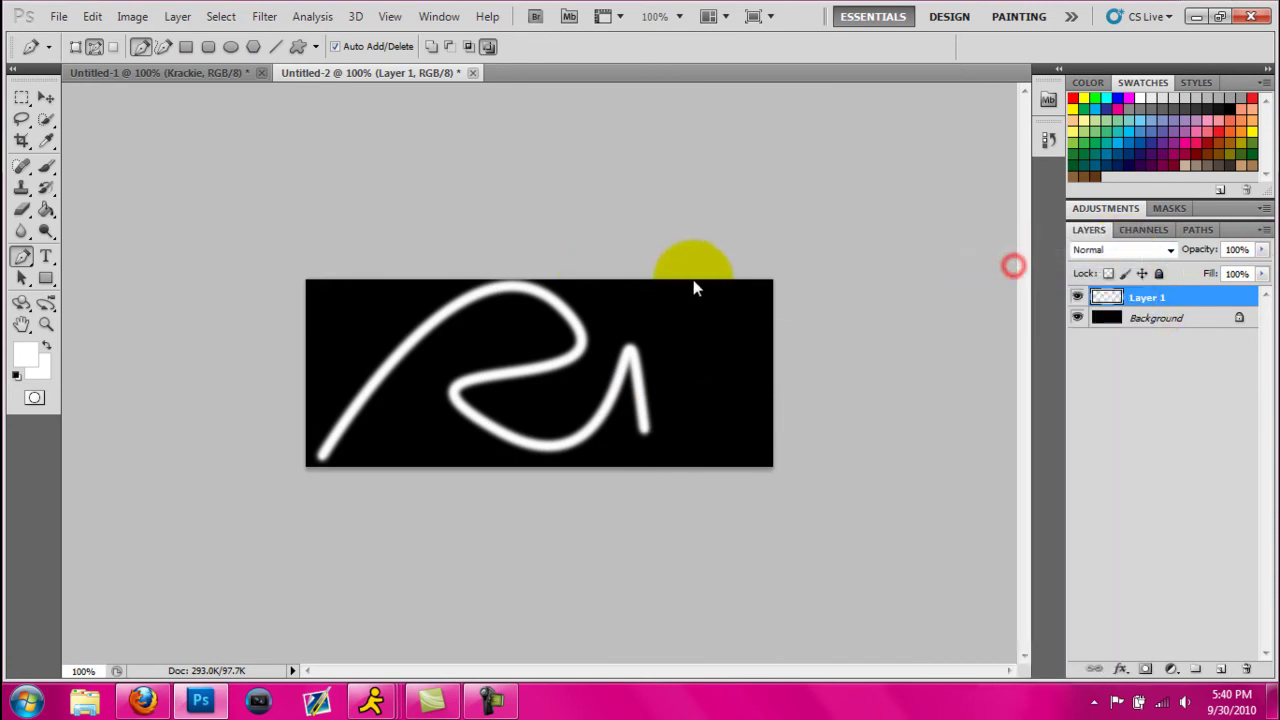
click(688, 386)
click(692, 366)
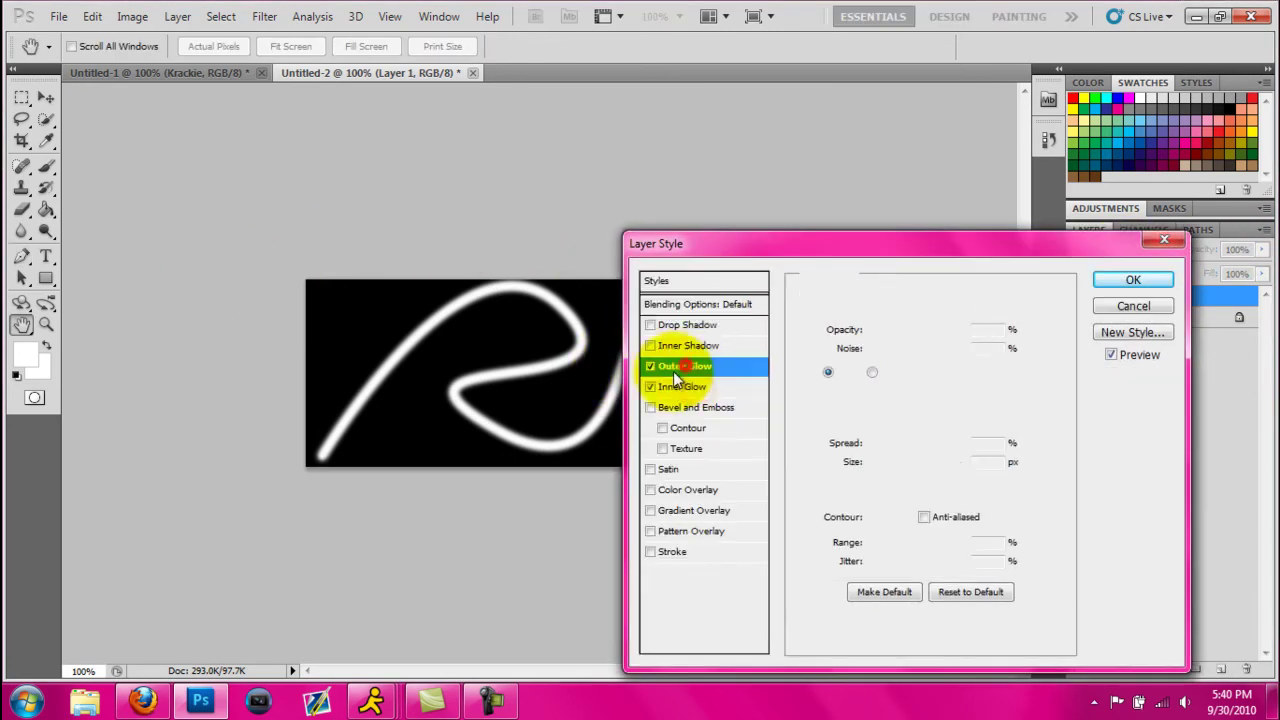
click(650, 386)
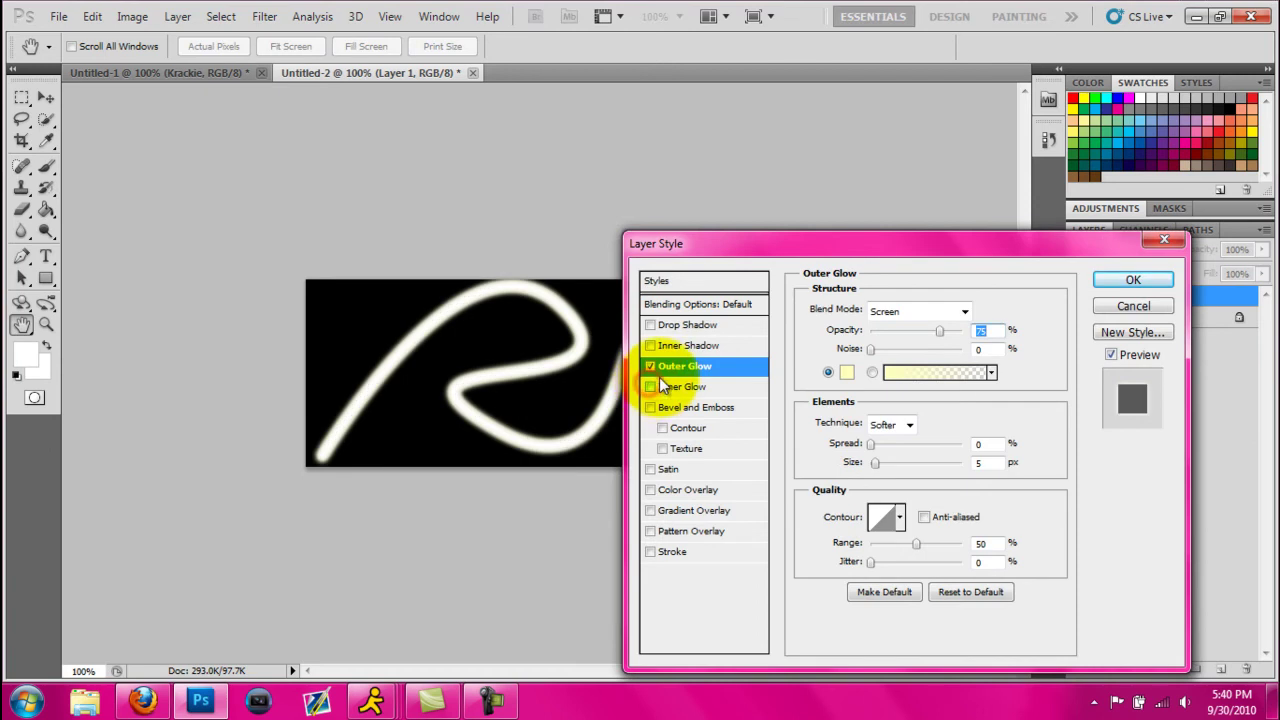
click(845, 374)
drag(657, 220, 514, 206)
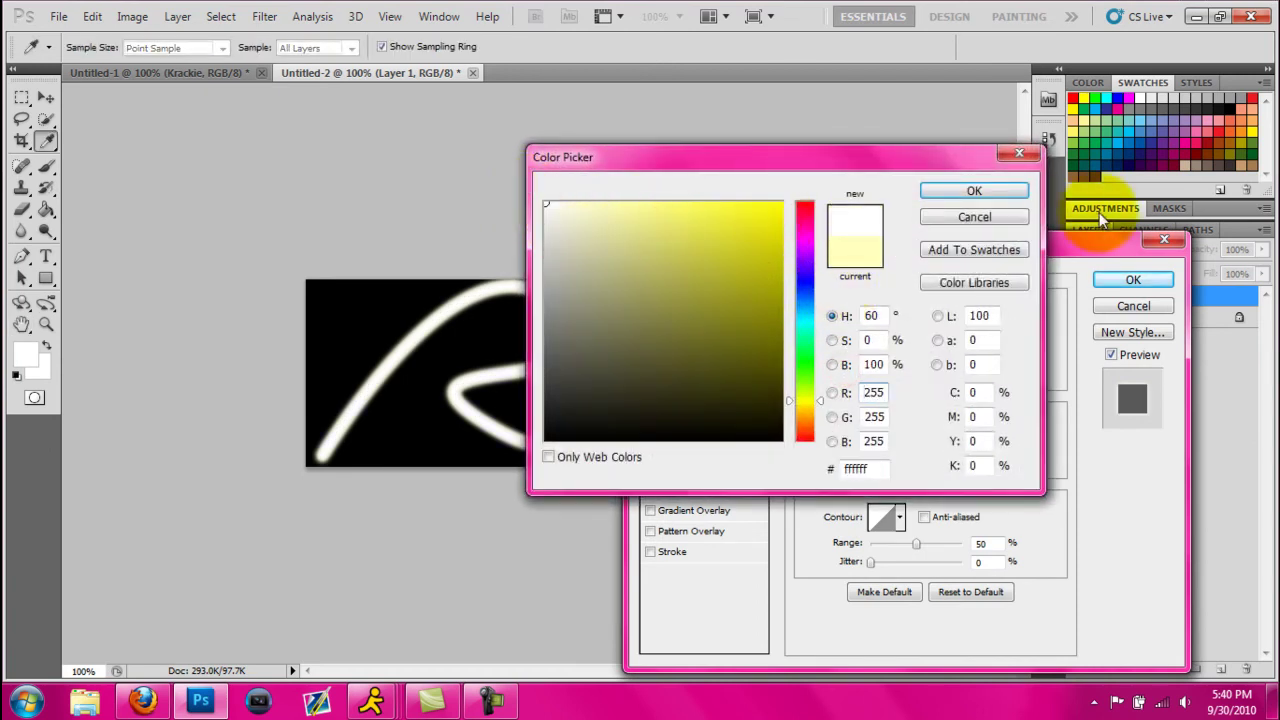
click(974, 190)
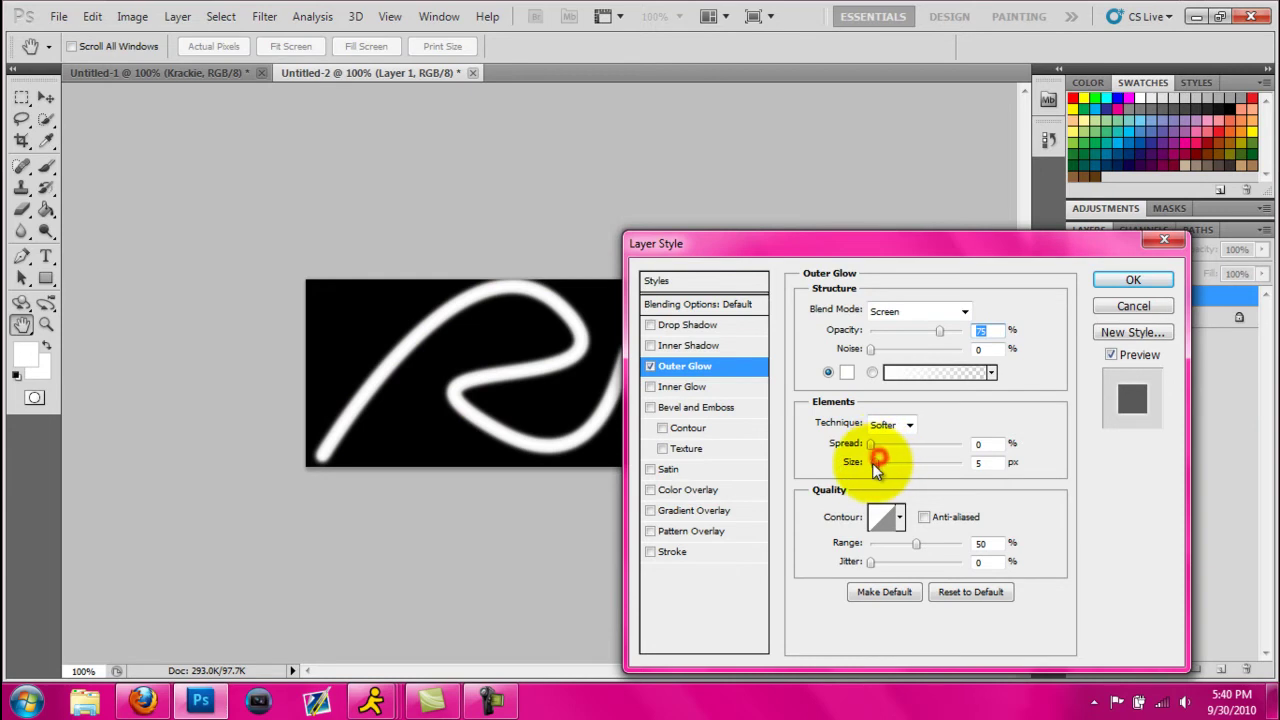
drag(872, 463, 850, 467)
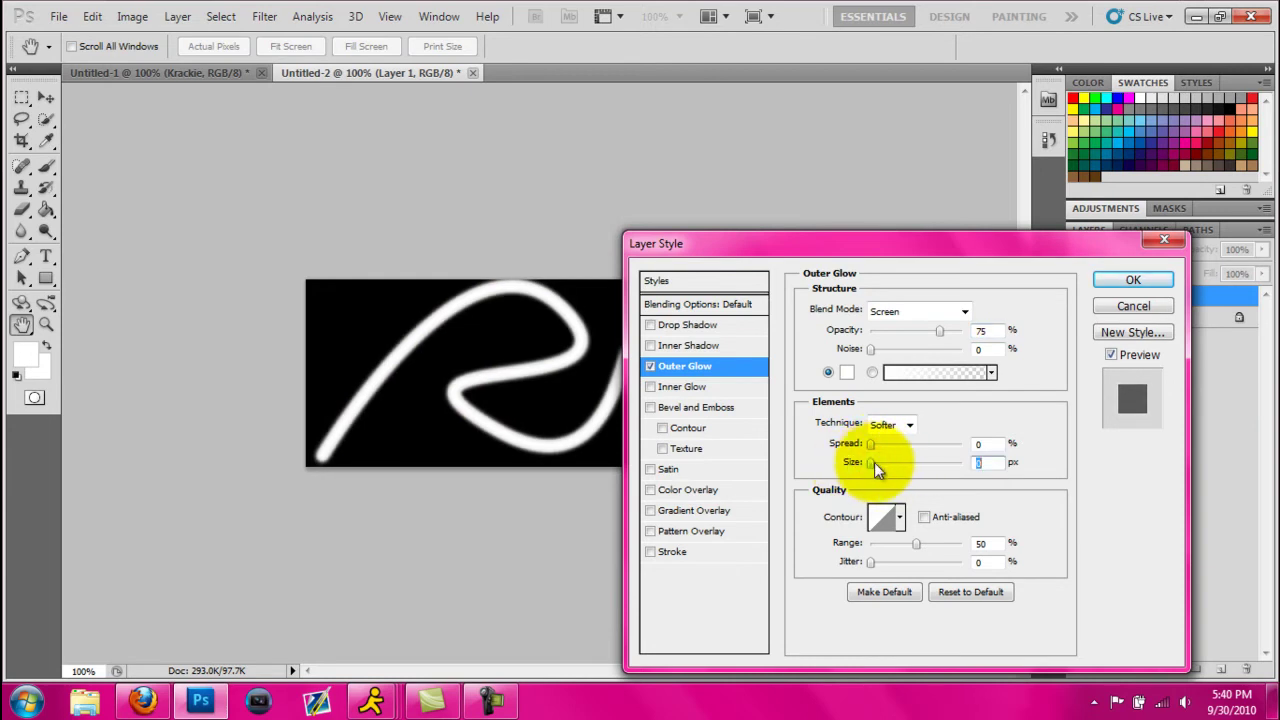
text(5)
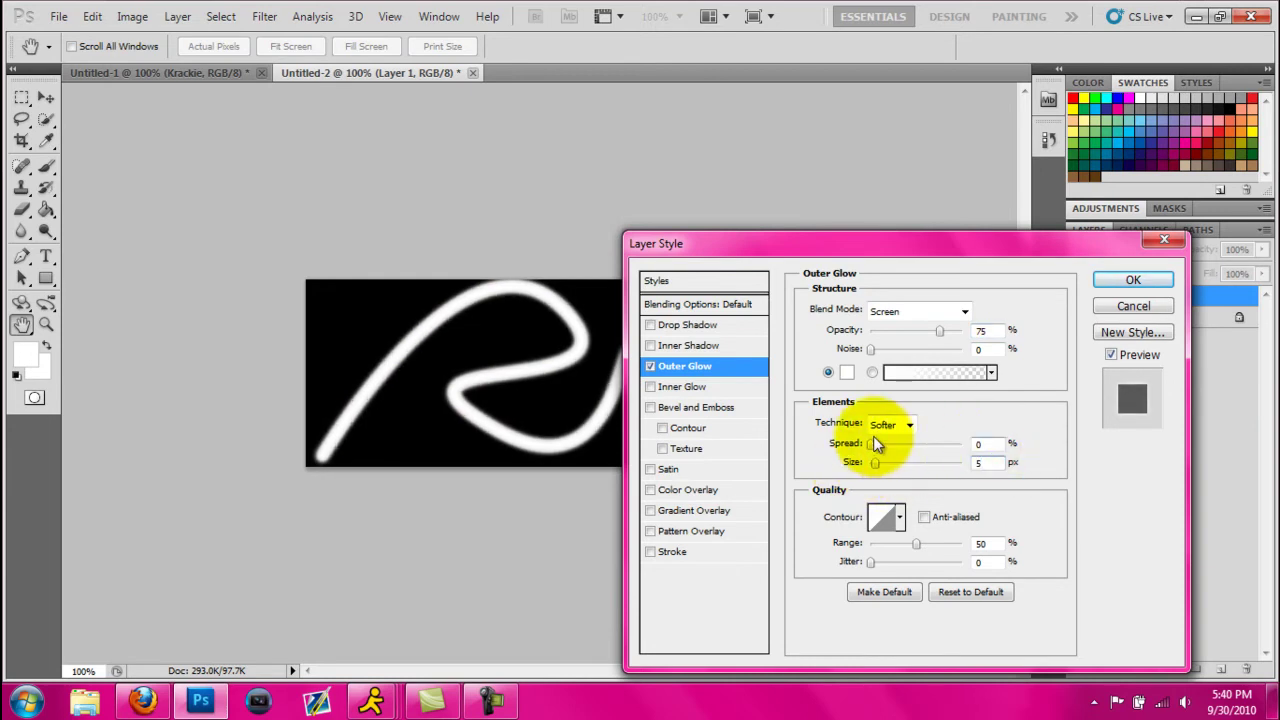
click(977, 444)
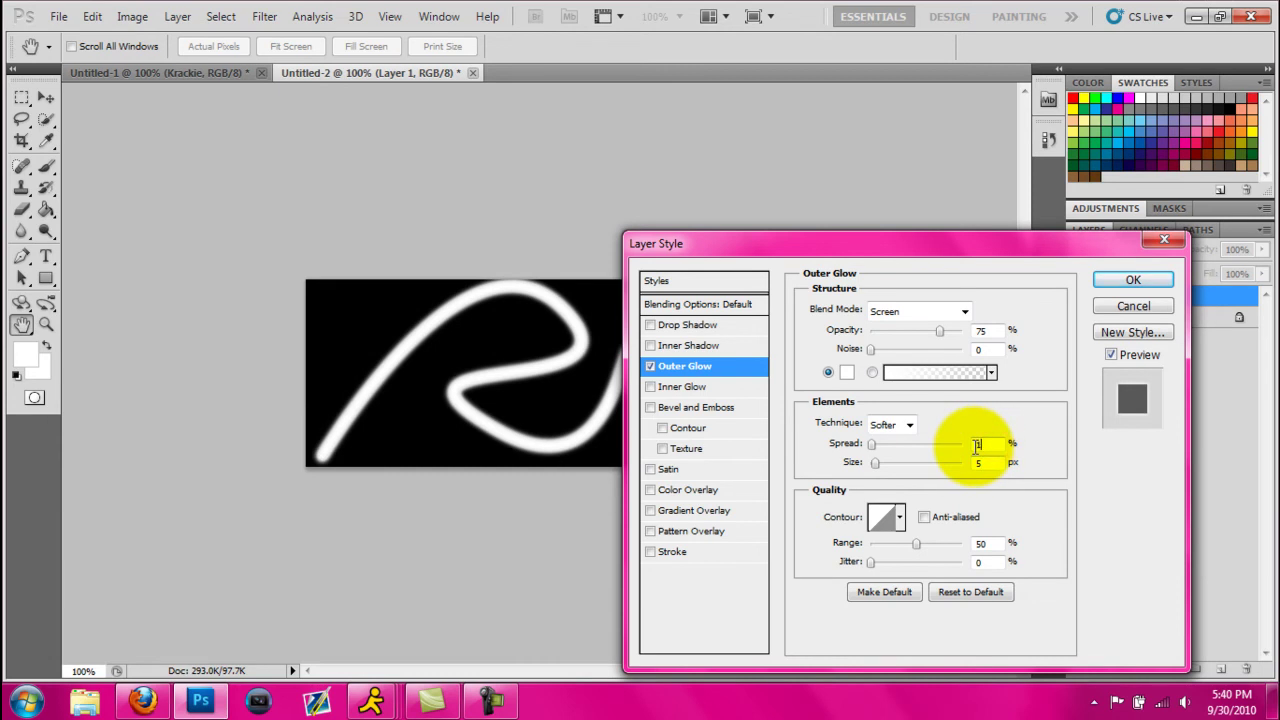
Confirm the glow, add Layer 2, and brush red over the curve's lower end
click(1133, 280)
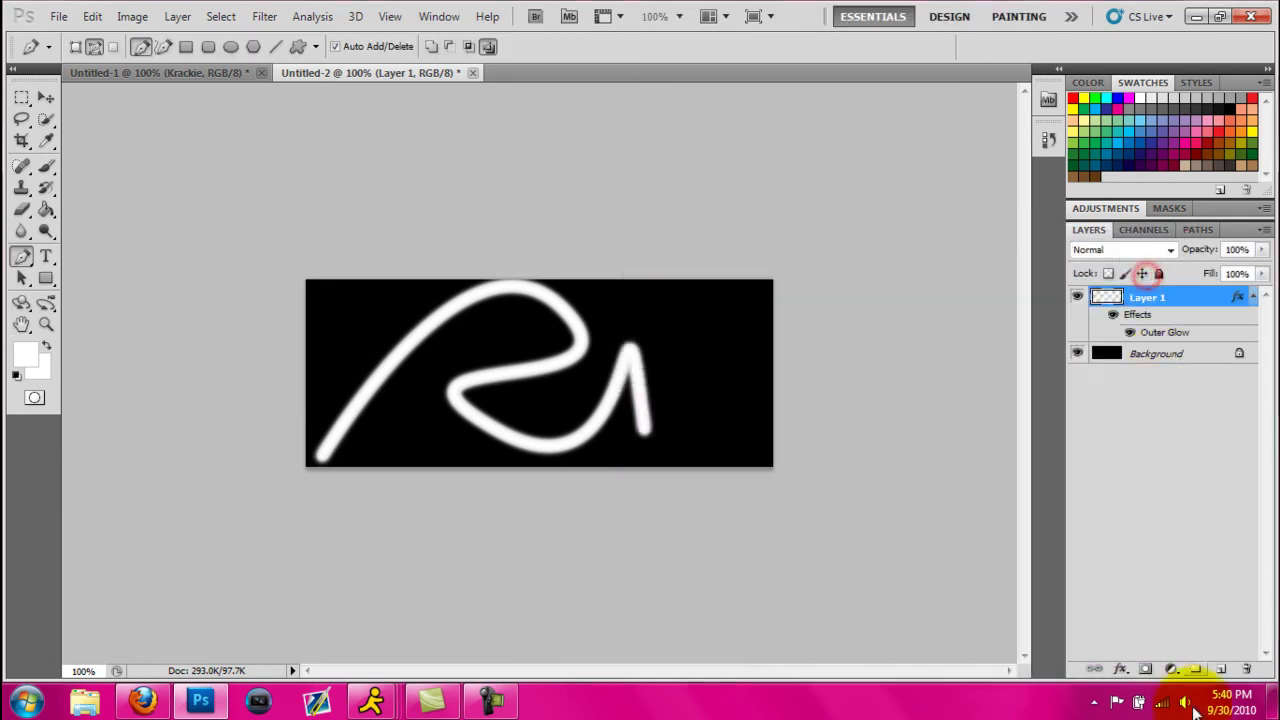
click(1224, 669)
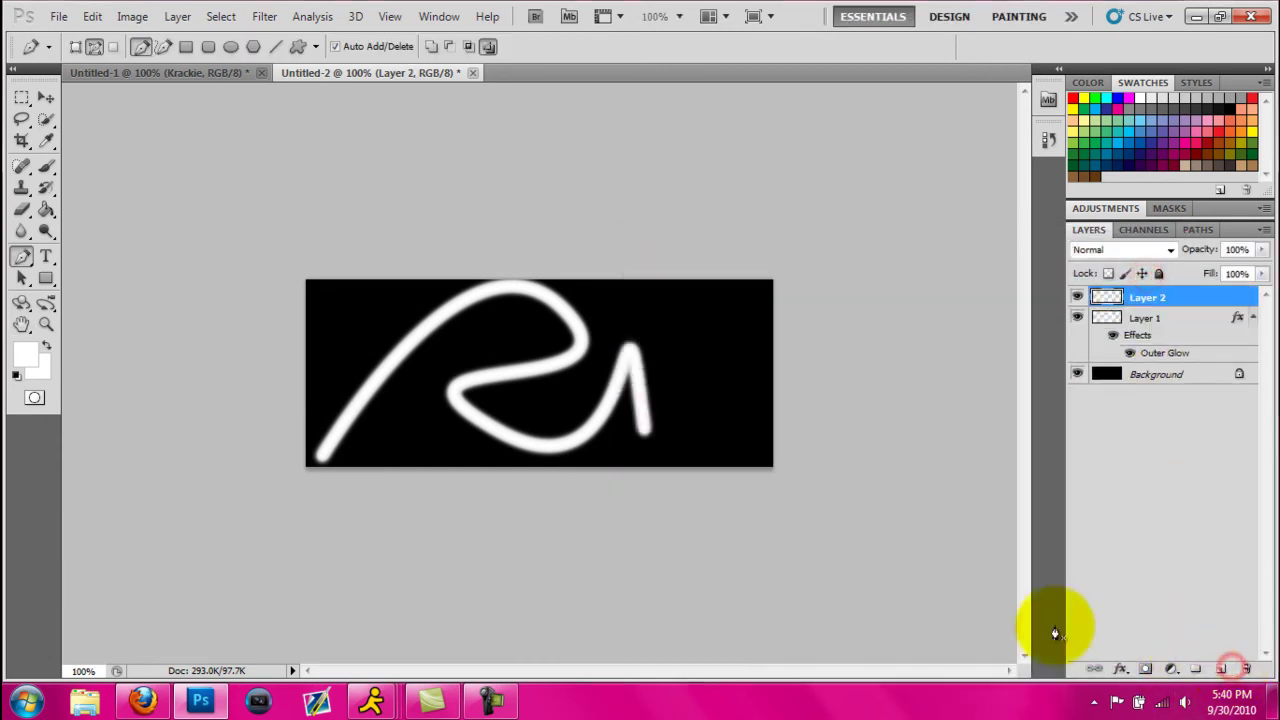
click(47, 167)
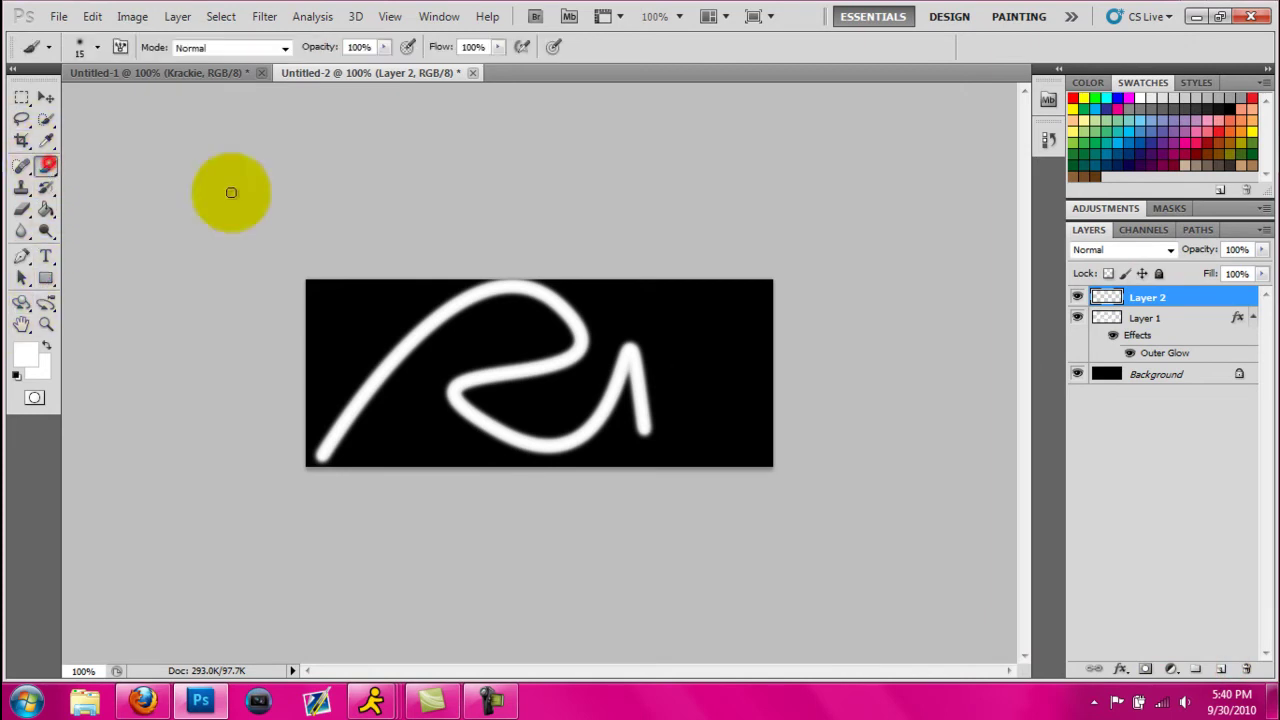
click(1074, 98)
click(327, 435)
mouse_move(336, 442)
mouse_down()
mouse_move(322, 453)
mouse_move(348, 442)
mouse_up()
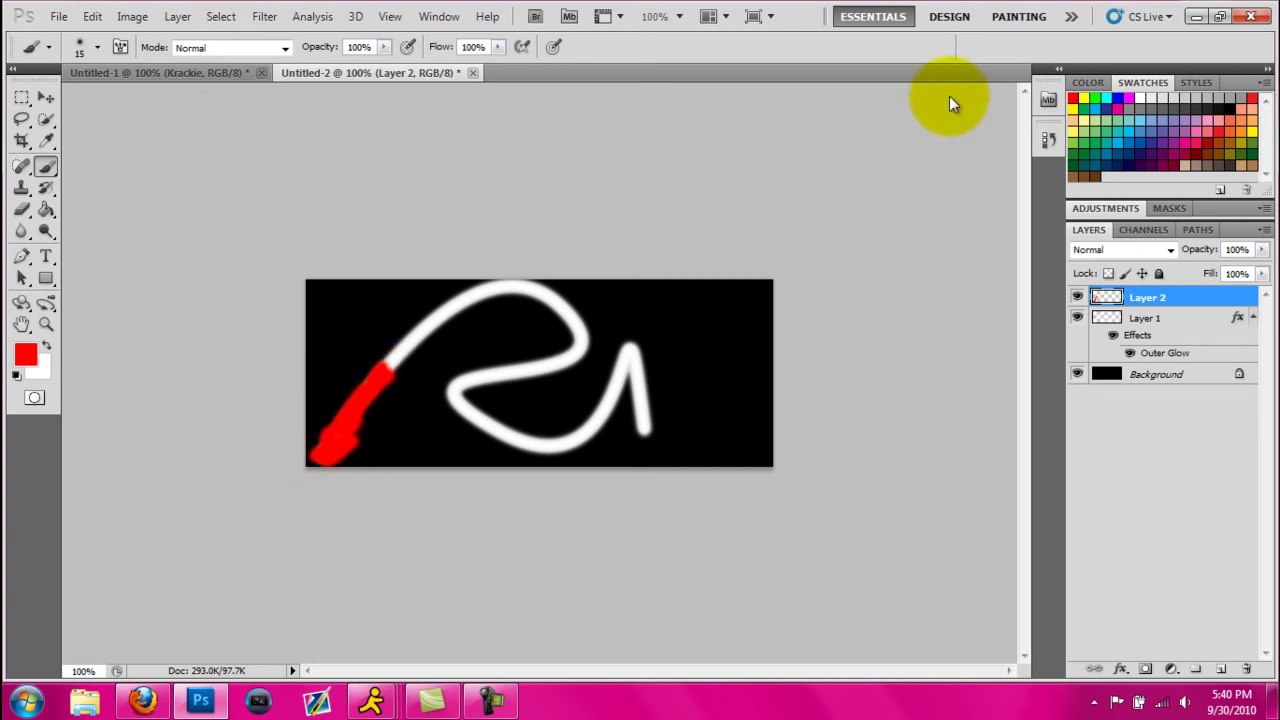
Paint cyan along the rising section and green over the curve's top bend
click(1106, 97)
drag(428, 323, 393, 343)
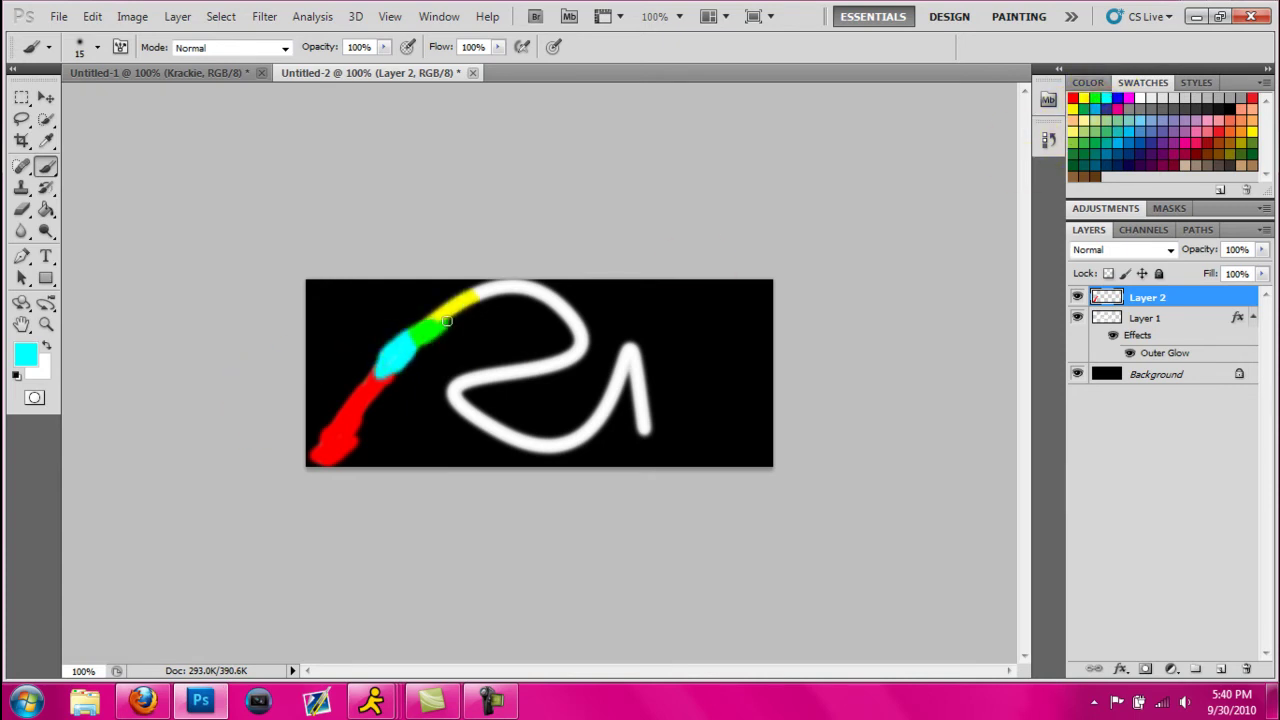
mouse_move(434, 317)
mouse_down()
mouse_move(379, 401)
mouse_move(468, 307)
mouse_move(425, 307)
mouse_move(482, 286)
mouse_move(525, 285)
mouse_up()
click(1084, 98)
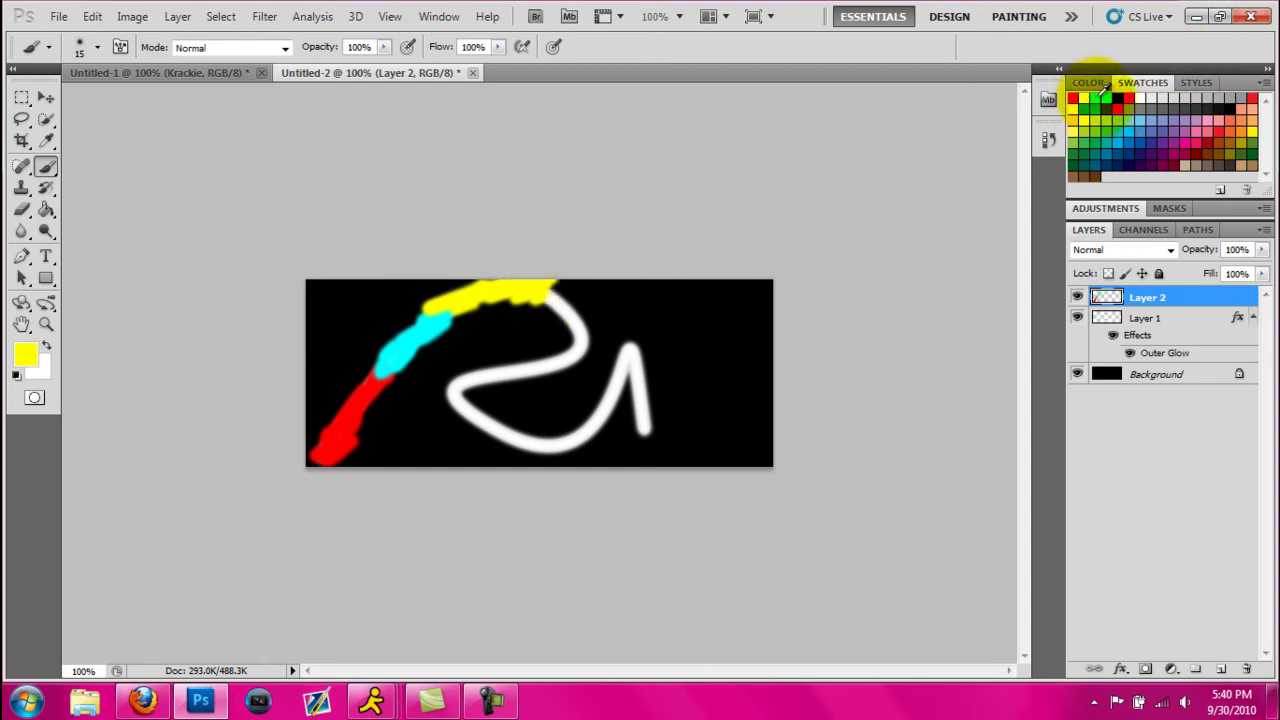
click(1100, 97)
mouse_move(561, 288)
mouse_down()
mouse_move(557, 314)
mouse_move(580, 294)
mouse_move(571, 286)
mouse_move(567, 318)
mouse_up()
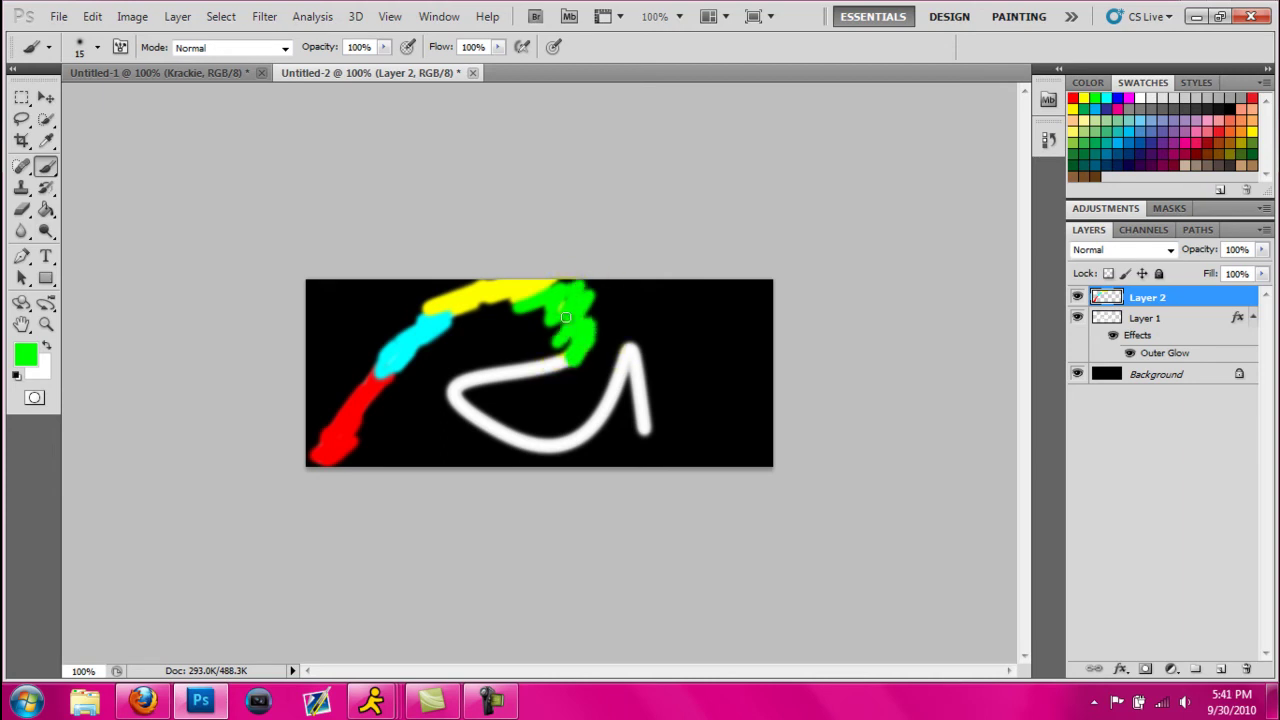
Paint magenta along the middle and light blue at the right end, undoing the pink stroke
click(1128, 98)
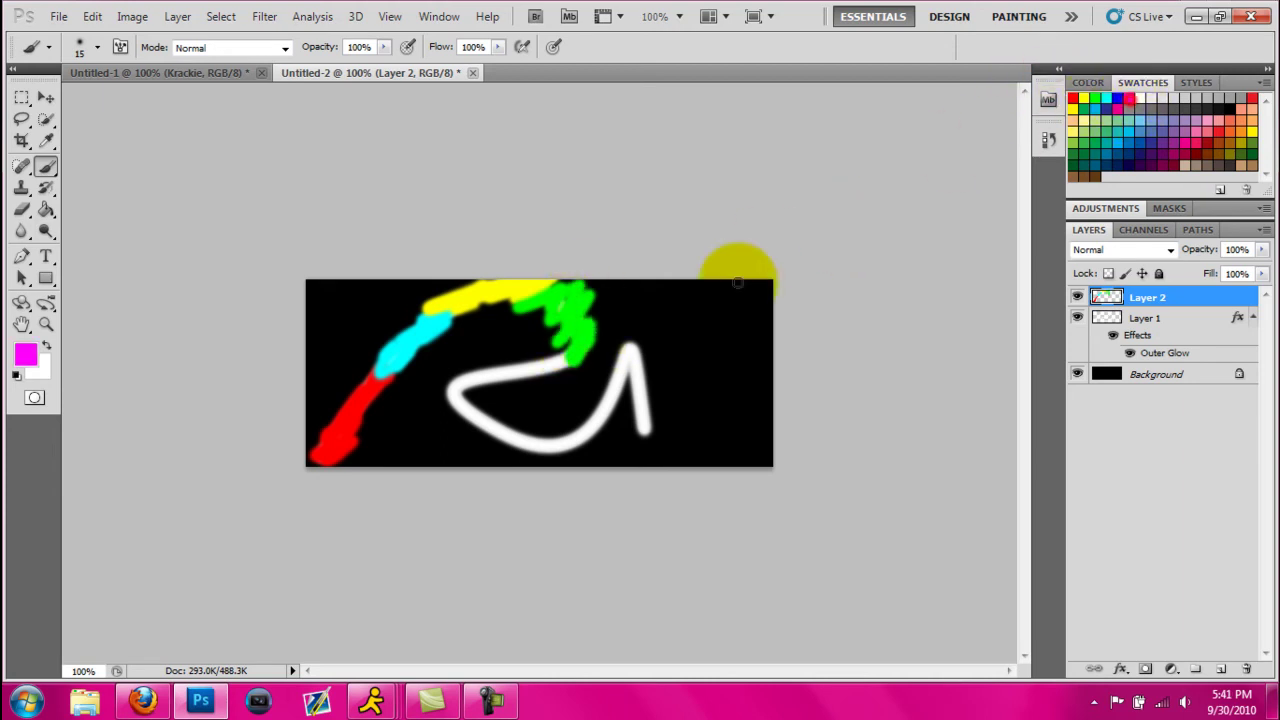
mouse_move(505, 374)
mouse_down()
mouse_move(553, 367)
mouse_move(466, 386)
mouse_up()
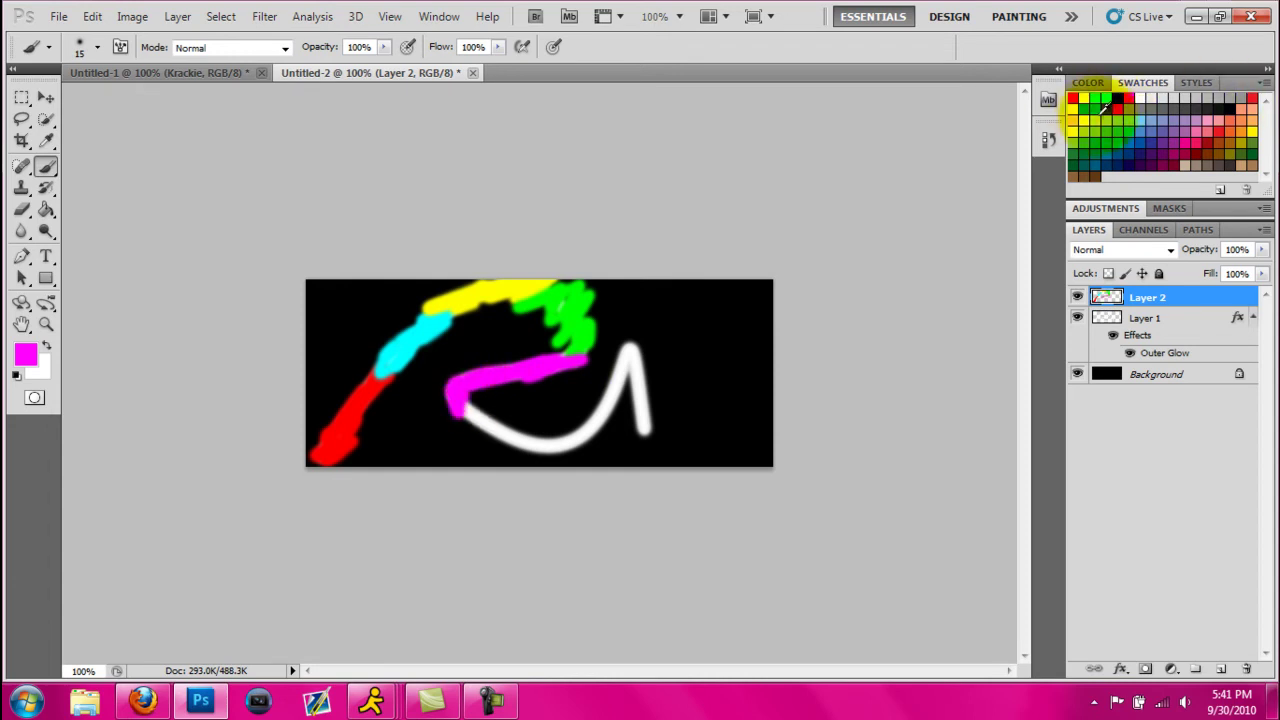
click(1120, 112)
mouse_move(515, 440)
mouse_down()
mouse_move(456, 427)
mouse_move(467, 410)
mouse_move(531, 429)
mouse_move(483, 420)
mouse_move(514, 411)
mouse_move(525, 436)
mouse_move(498, 443)
mouse_move(491, 432)
mouse_move(525, 437)
mouse_move(537, 423)
mouse_move(531, 461)
mouse_up()
key(ctrl+alt+z)
key(ctrl+alt+z)
key(ctrl+alt+z)
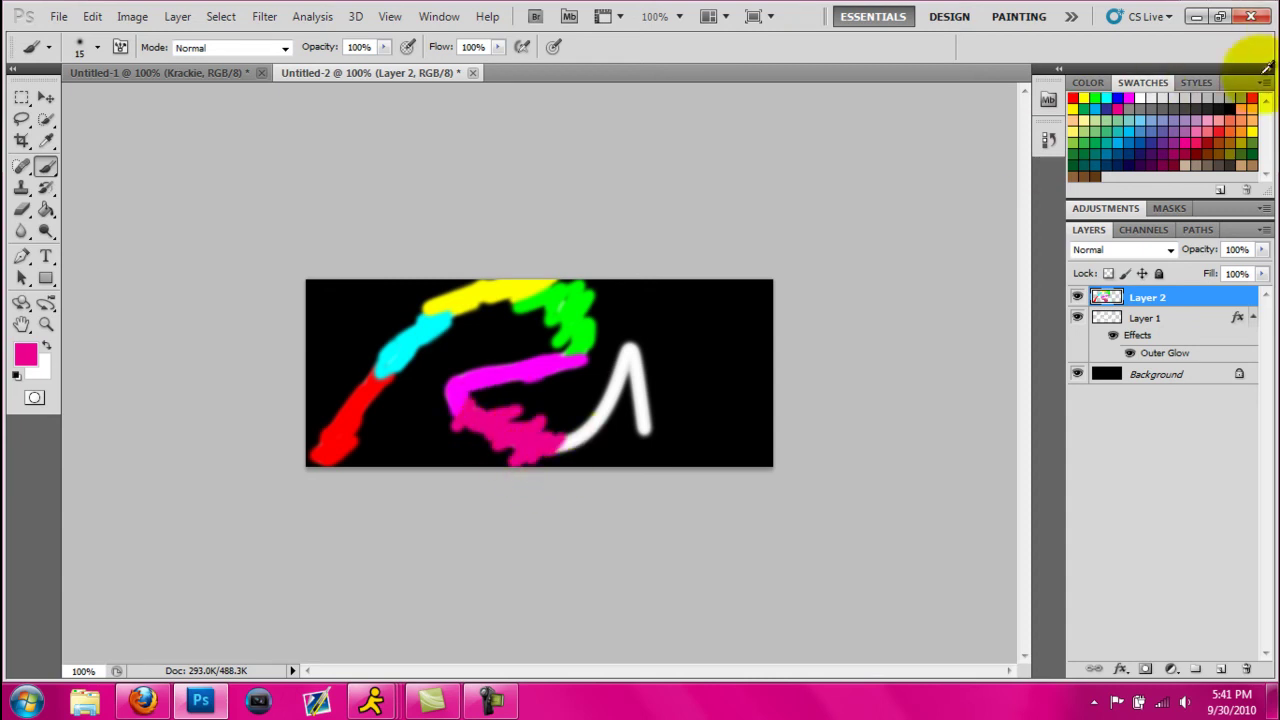
click(1104, 101)
mouse_move(610, 400)
mouse_down()
mouse_move(563, 447)
mouse_move(623, 397)
mouse_move(616, 409)
mouse_move(632, 342)
mouse_move(612, 382)
mouse_move(660, 350)
mouse_up()
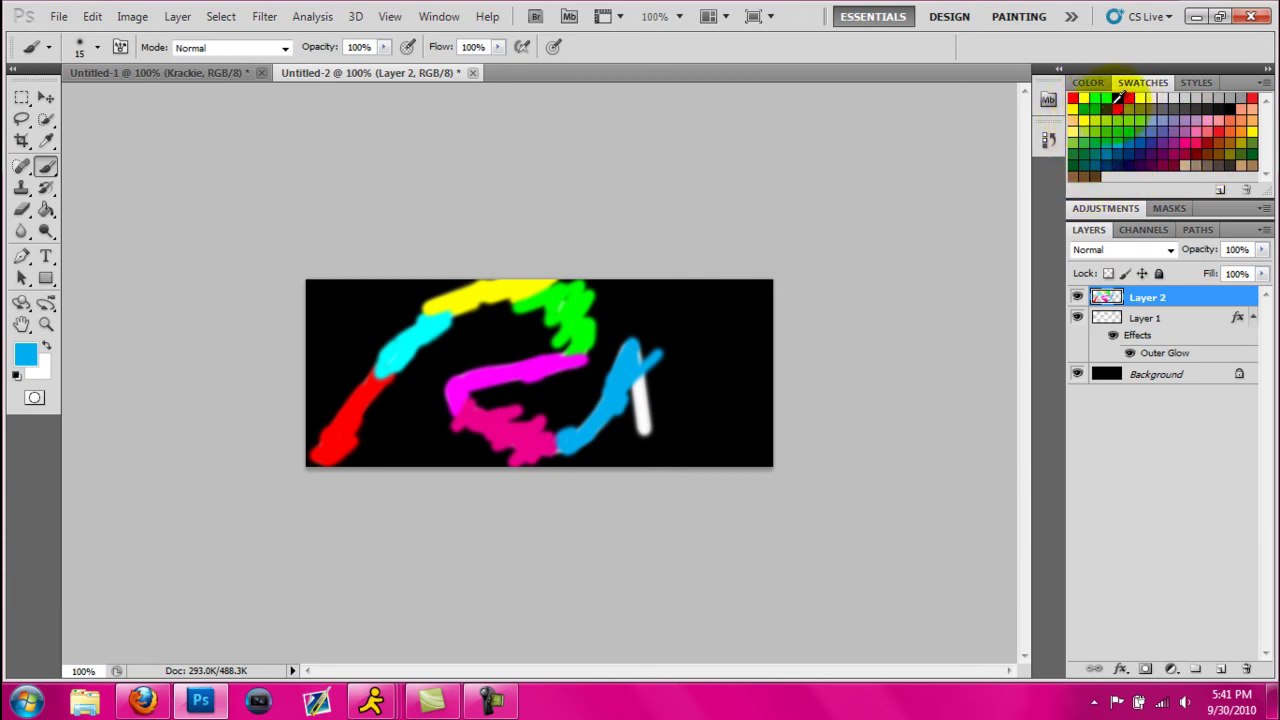
key(ctrl+alt+z)
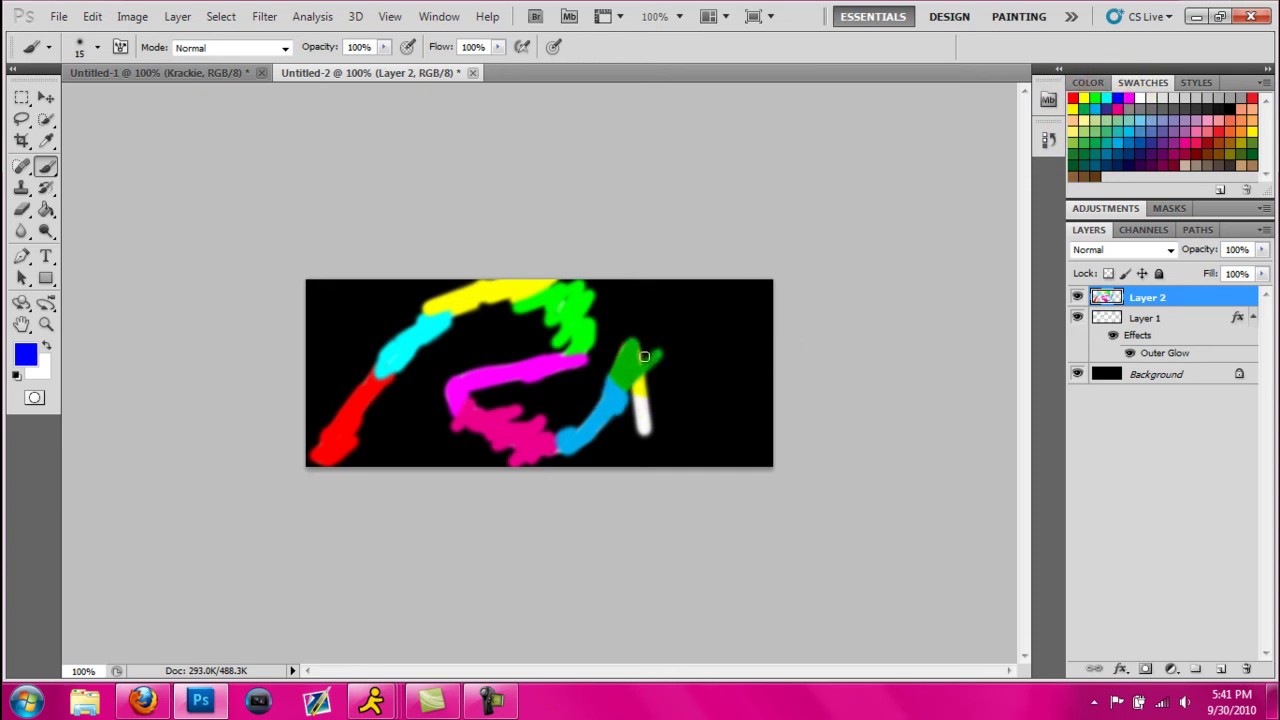
key(ctrl+alt+z)
key(ctrl+alt+z)
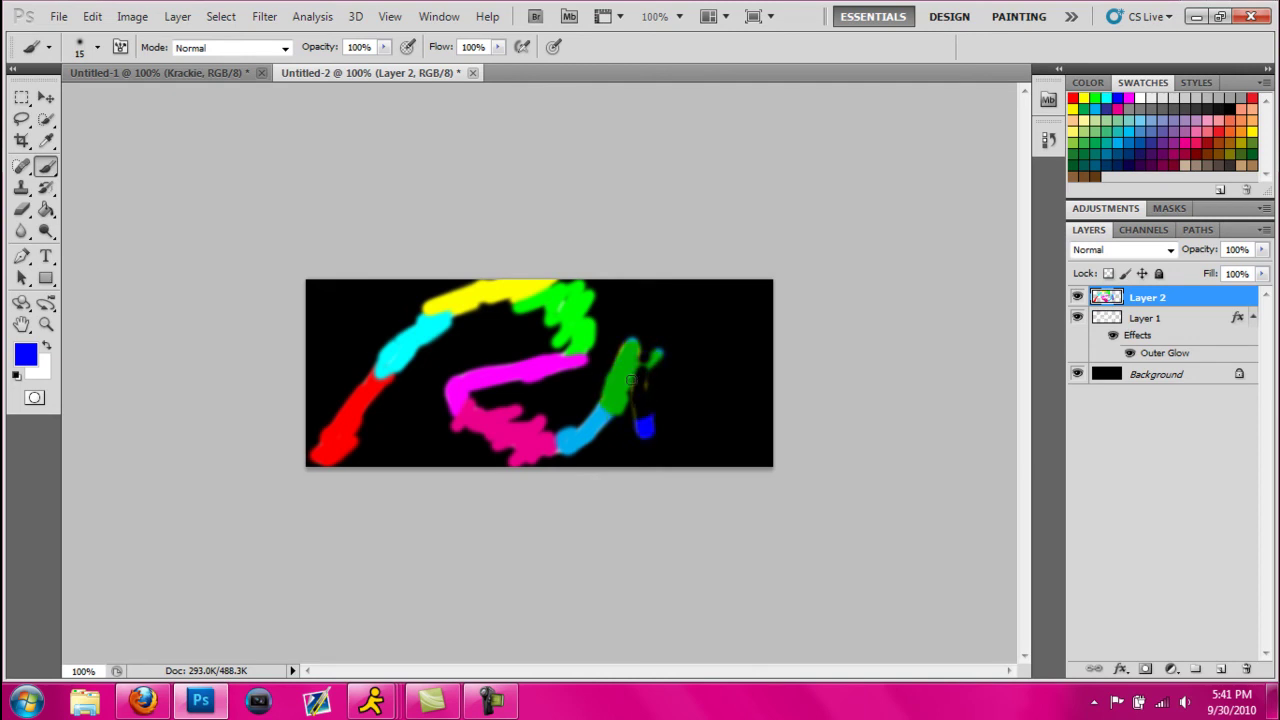
Restore the blue stroke and apply a 28.0-pixel Gaussian Blur to Layer 2
key(ctrl+shift+z)
click(264, 16)
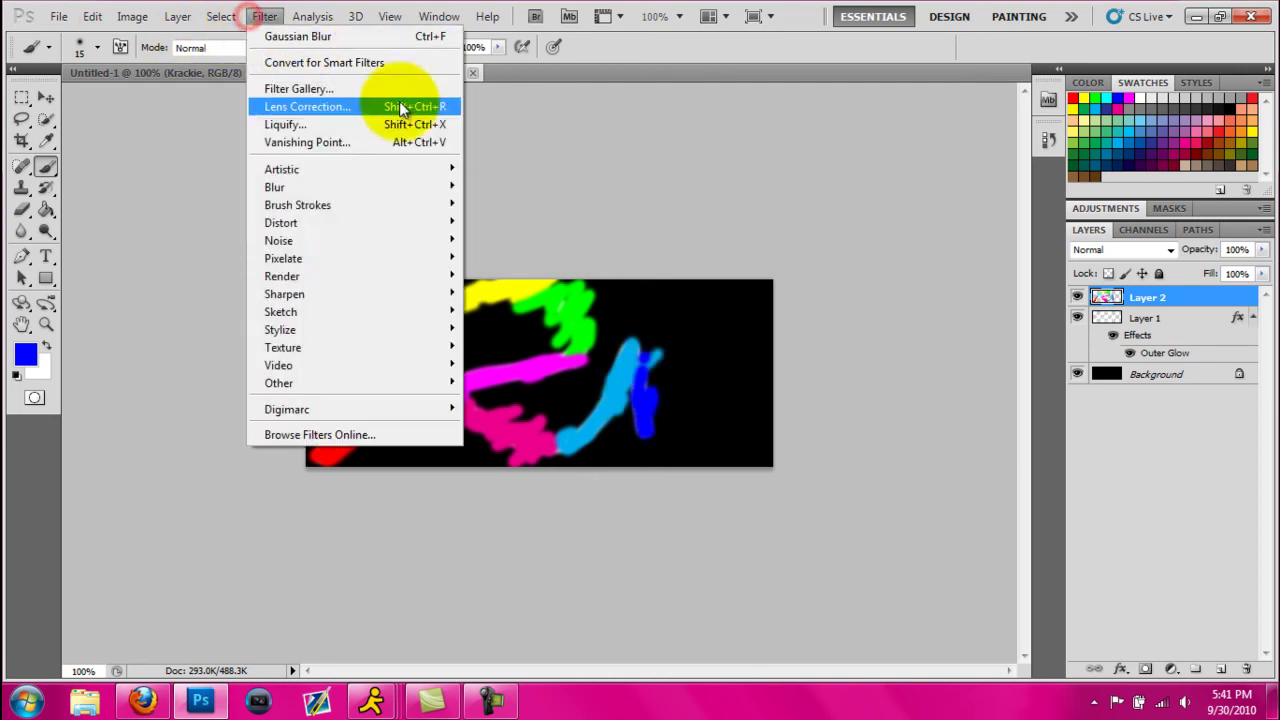
mouse_move(337, 188)
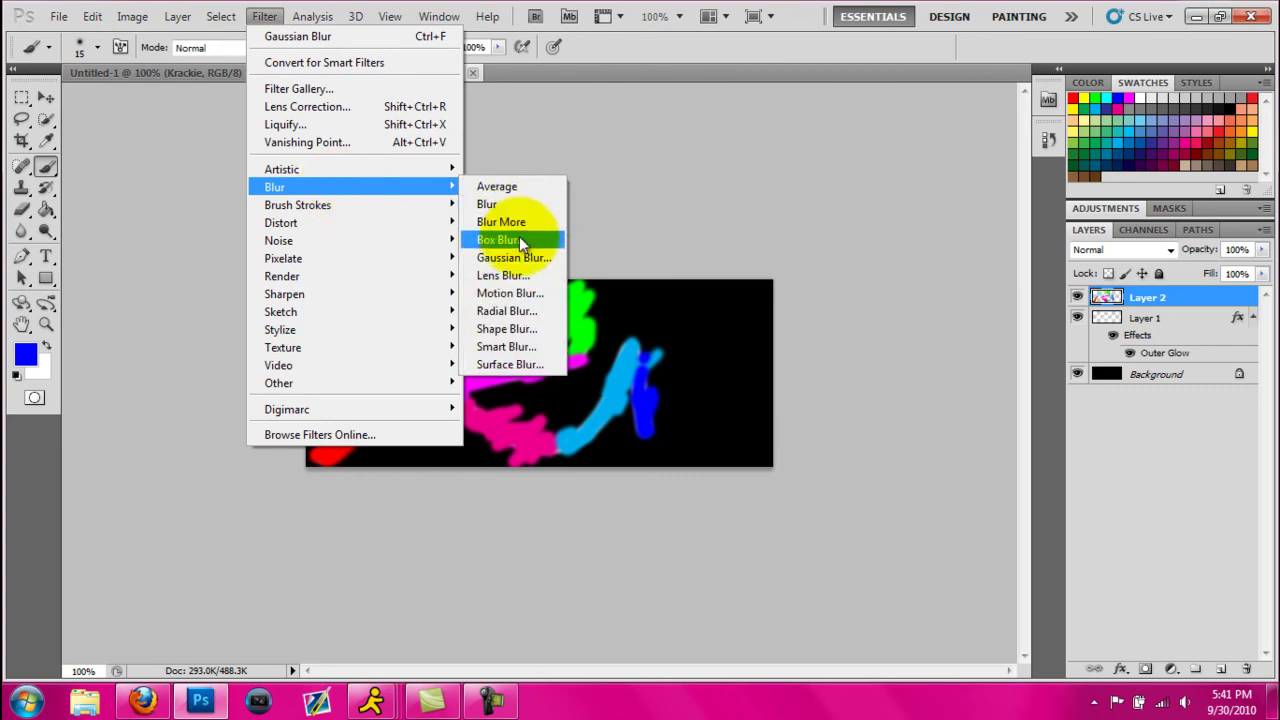
click(513, 258)
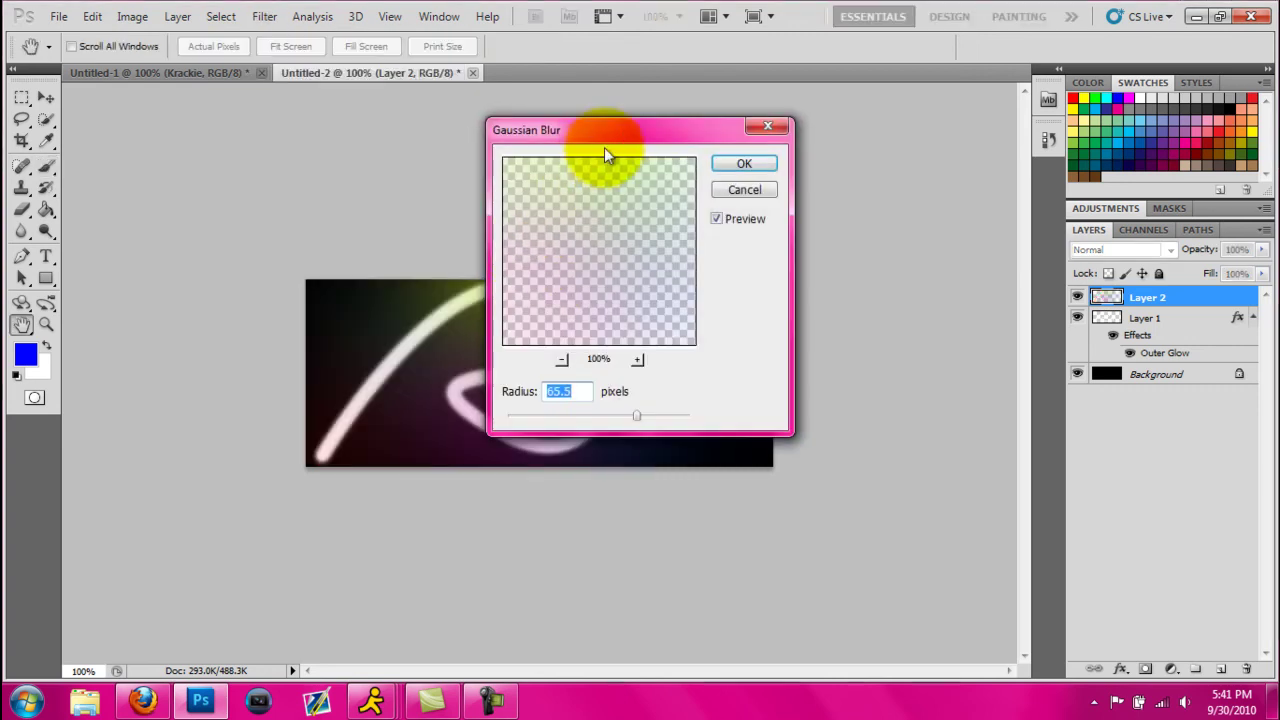
drag(623, 128, 919, 128)
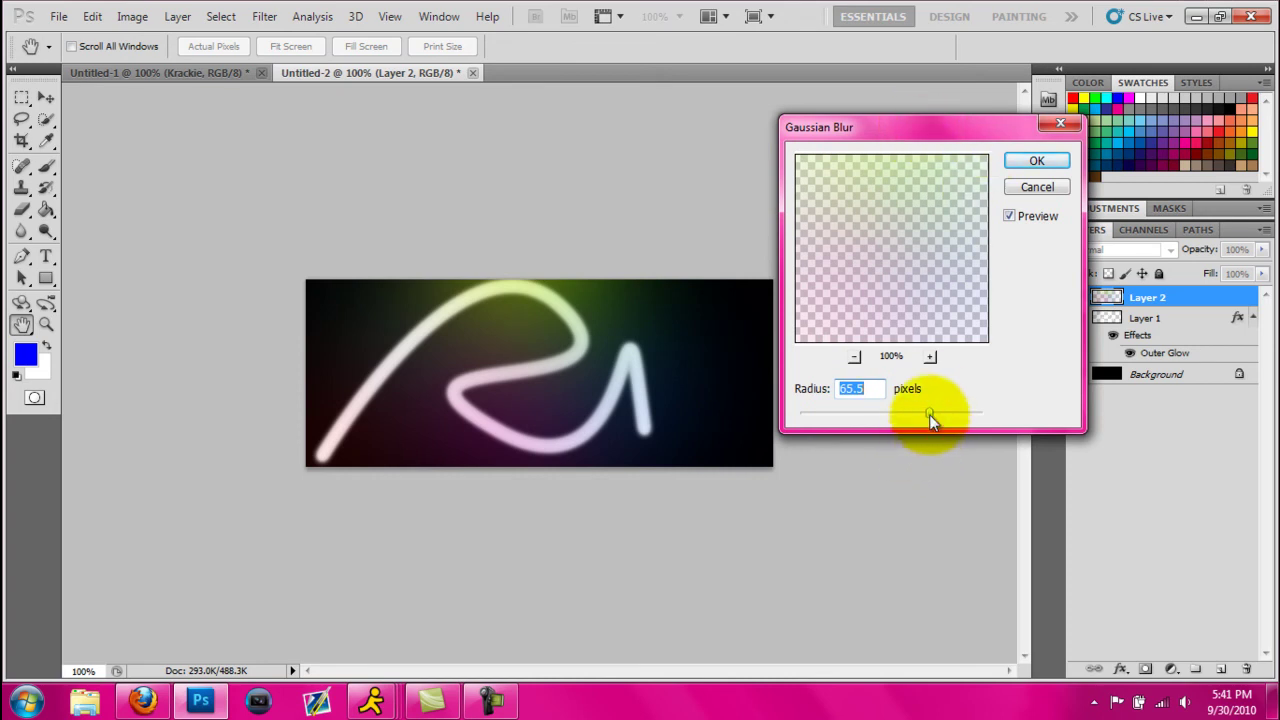
drag(930, 420, 893, 413)
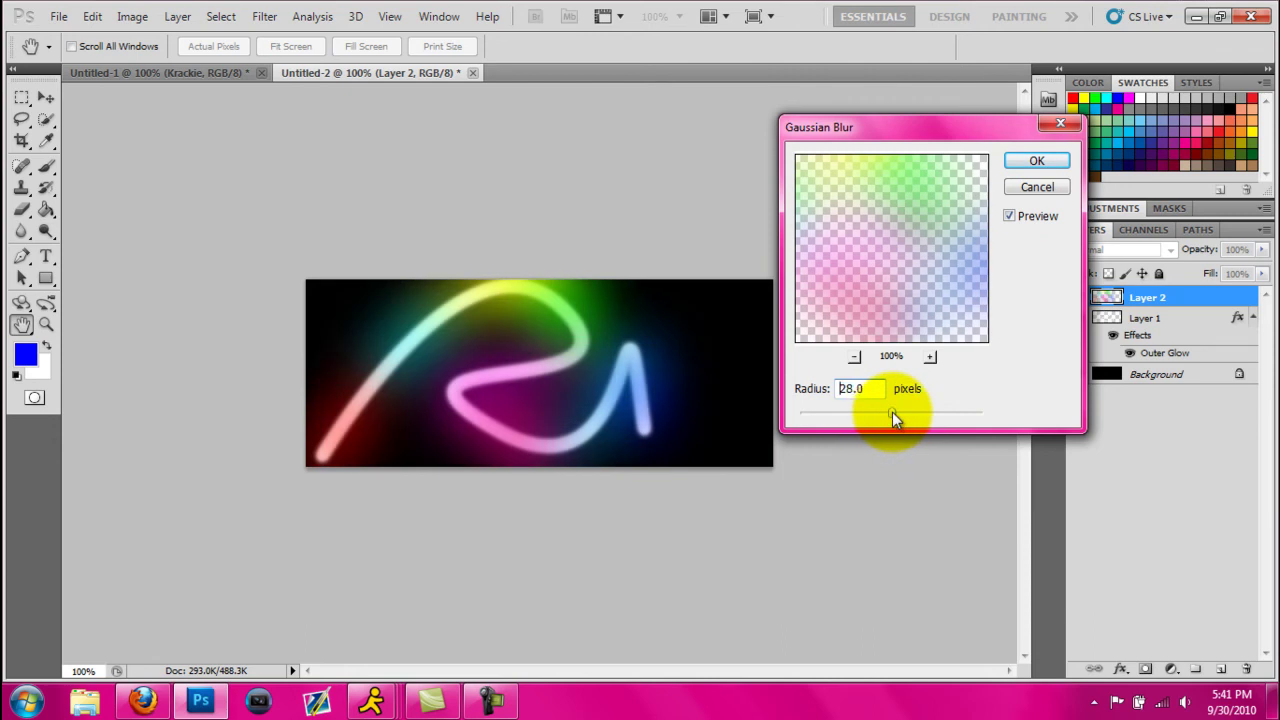
click(1037, 161)
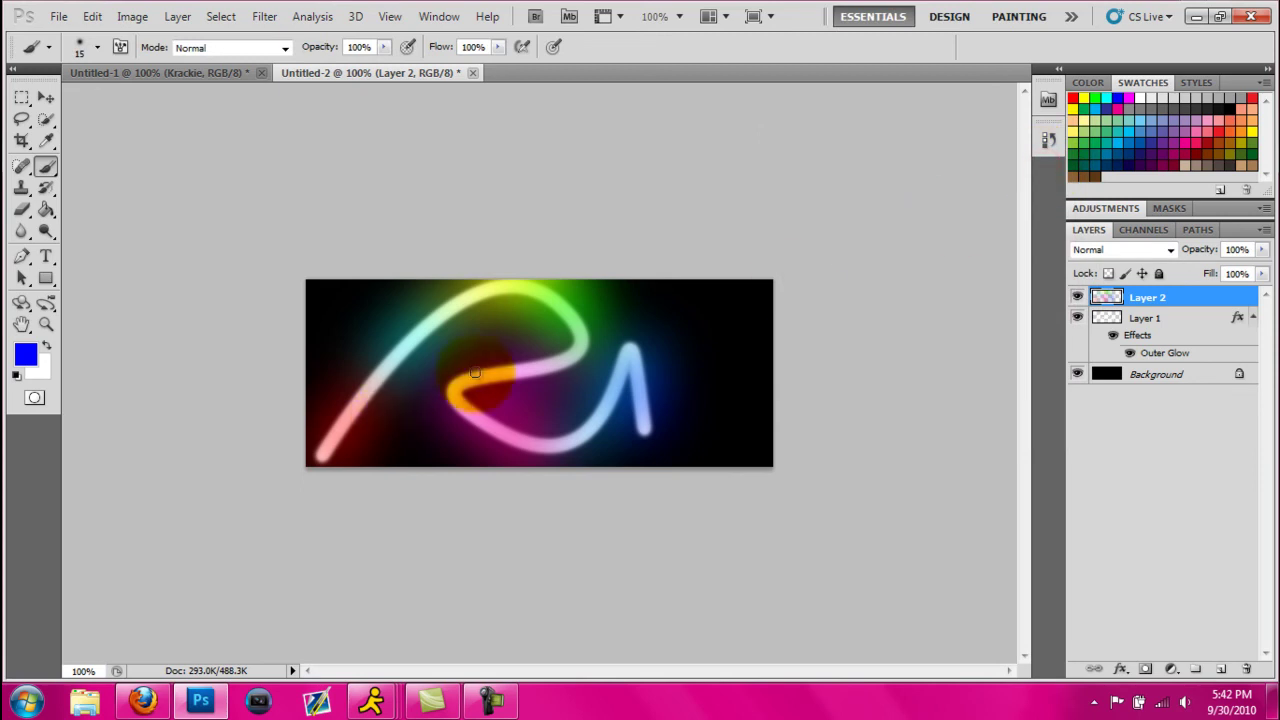
Set Layer 2's blend mode to Color
click(1106, 256)
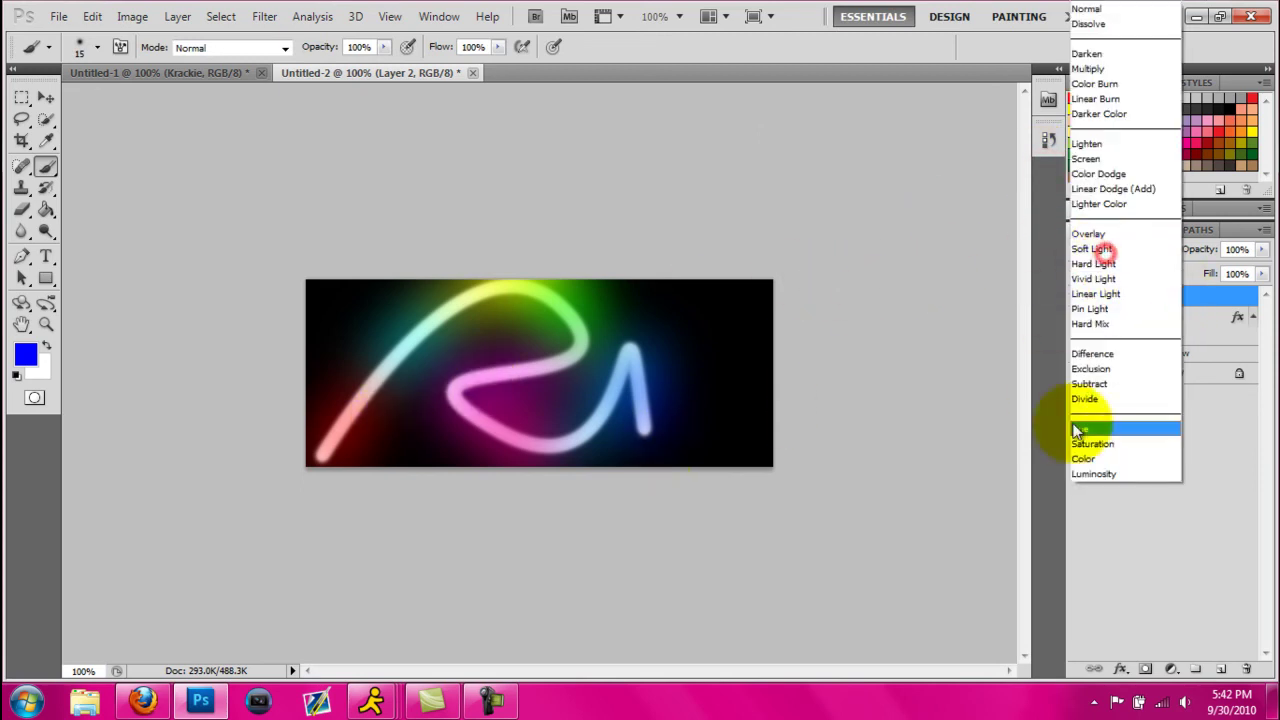
click(1111, 461)
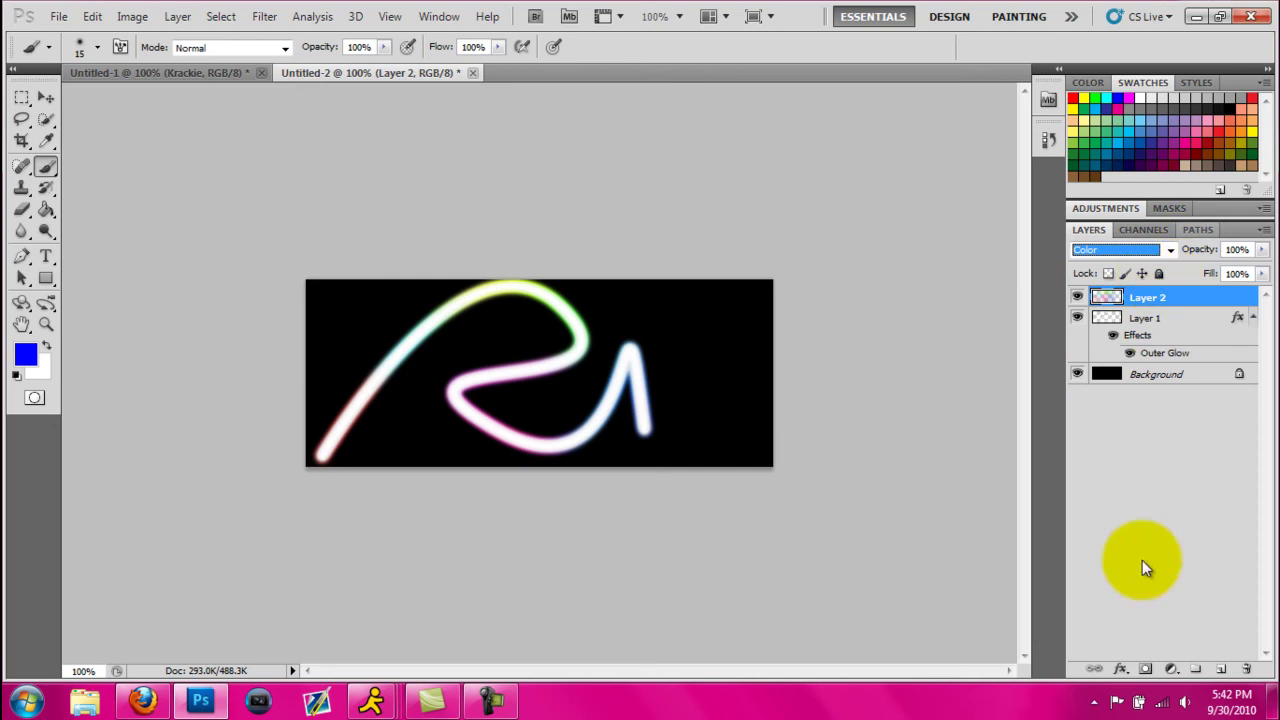
On a new layer, type the word Krackie with the Type tool and select it
click(1220, 668)
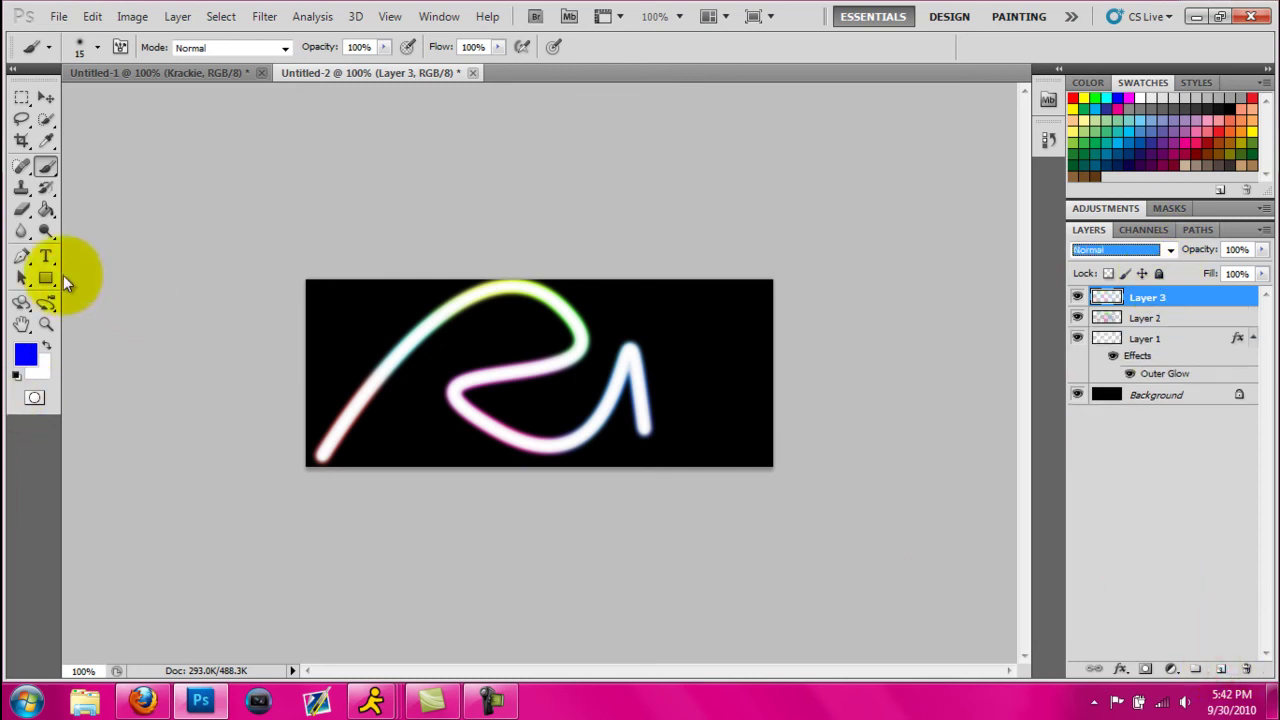
click(45, 259)
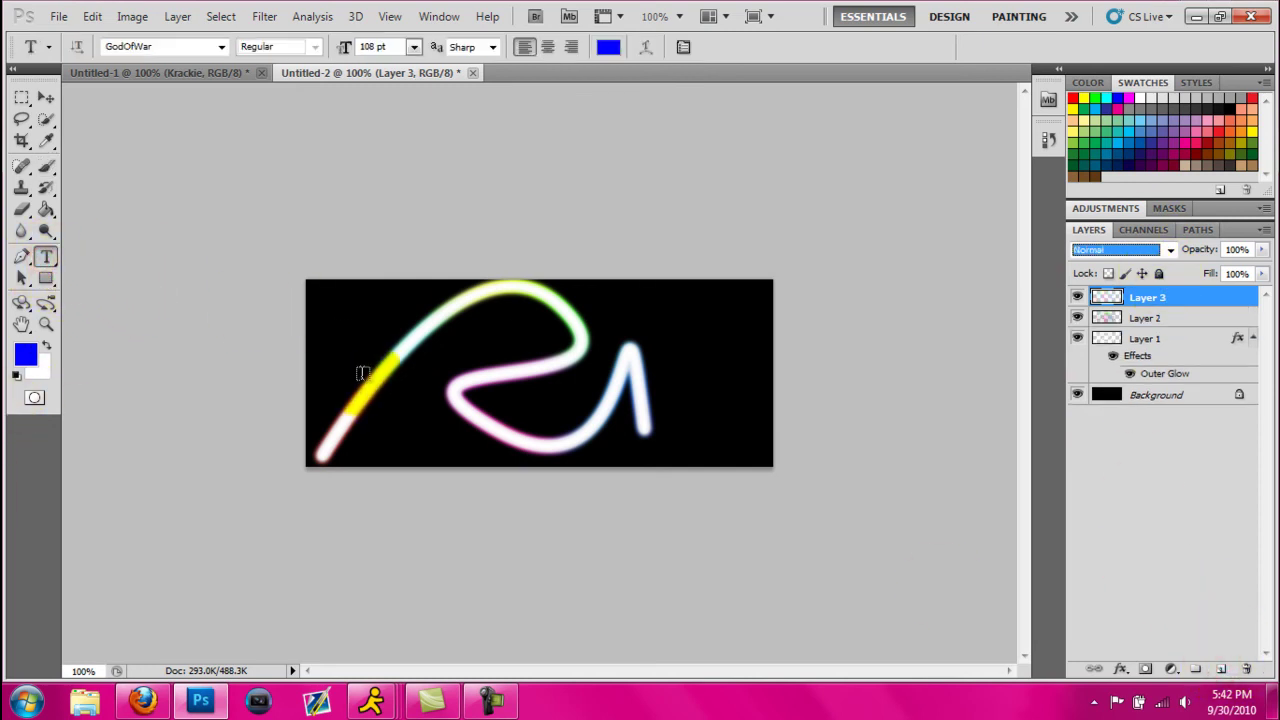
click(363, 374)
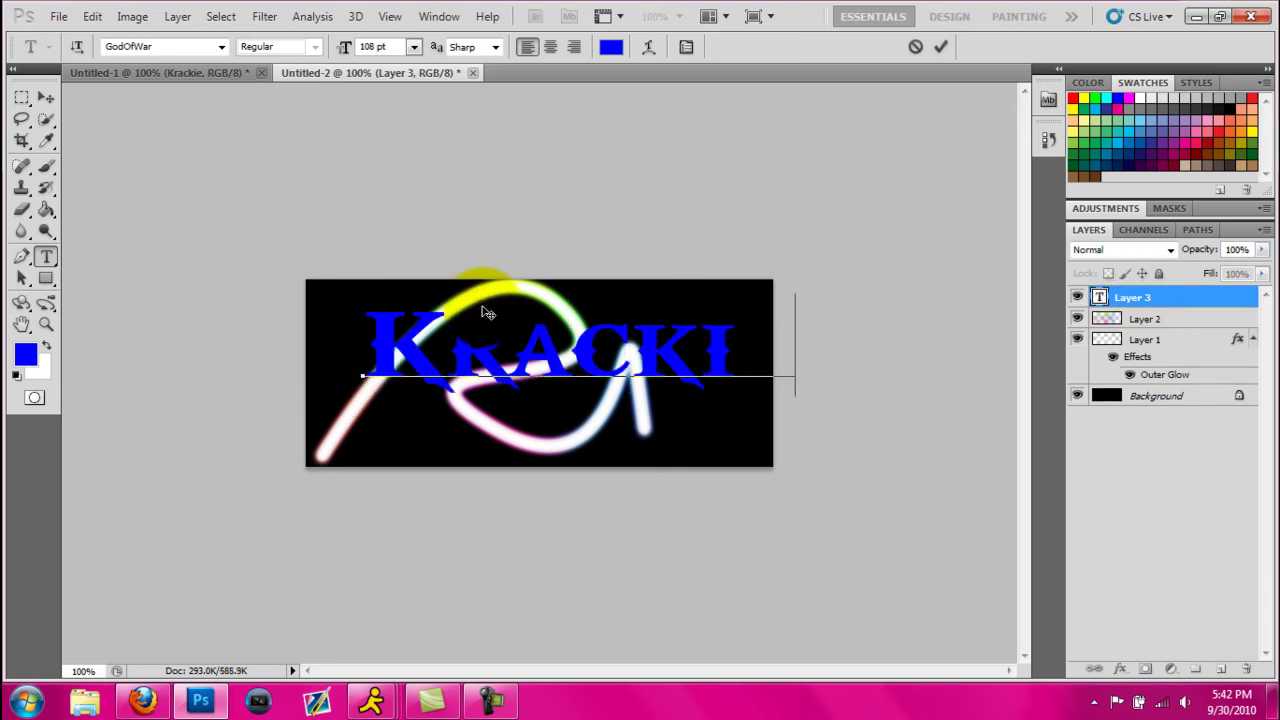
drag(794, 346, 15, 420)
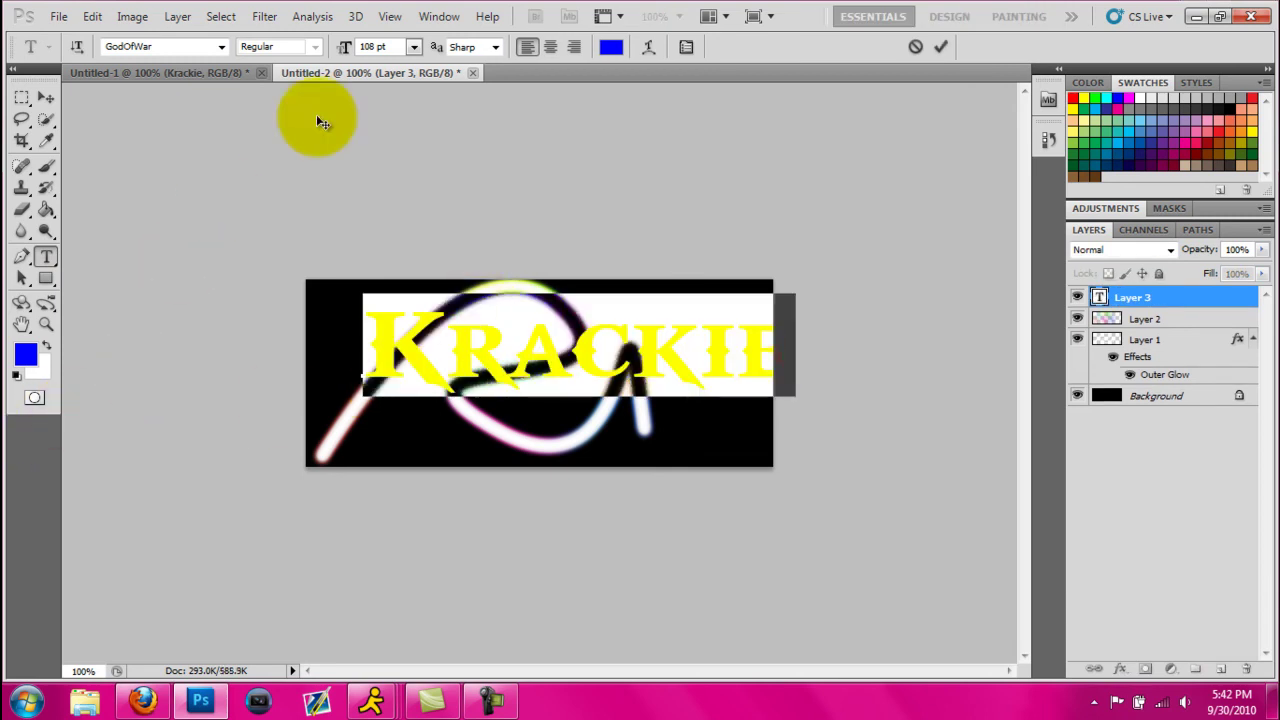
Colour the selected Krackie text cyan
click(611, 46)
drag(585, 236, 515, 183)
click(975, 191)
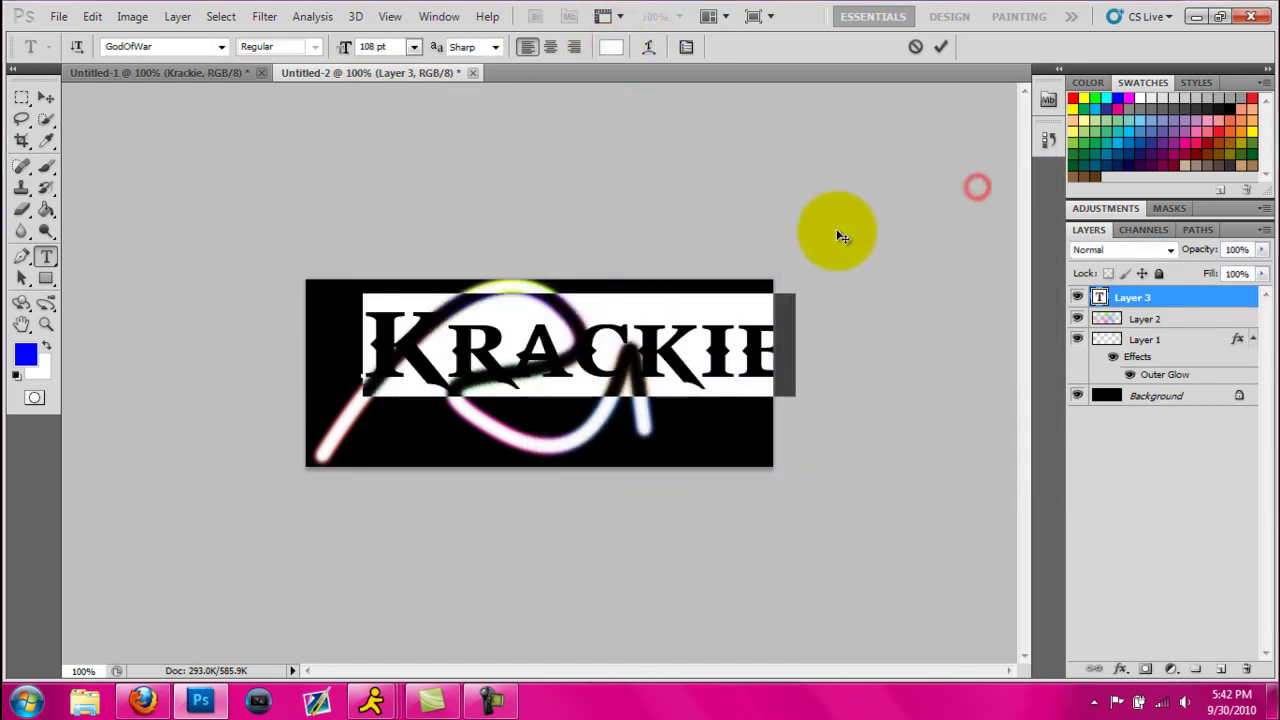
click(610, 46)
mouse_move(805, 337)
mouse_down()
mouse_move(804, 282)
mouse_move(804, 314)
mouse_up()
click(979, 193)
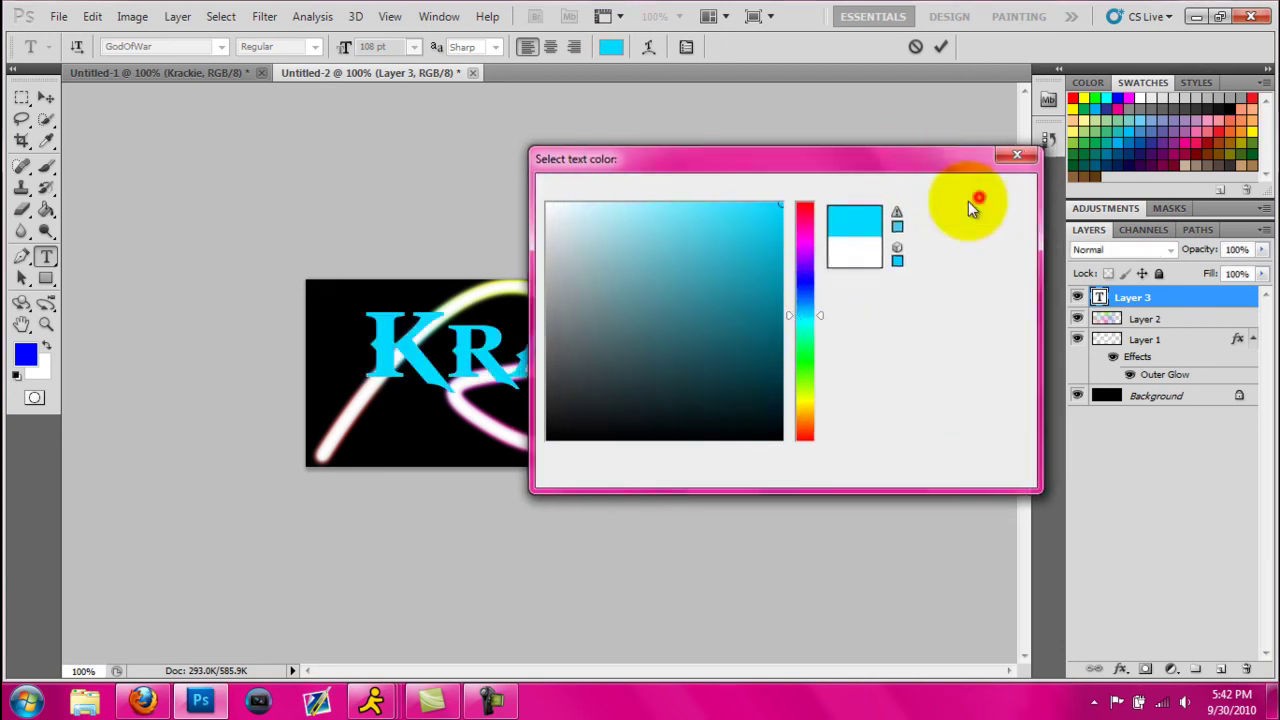
Set the Krackie text's font to SEGA LOGO FONT
click(170, 47)
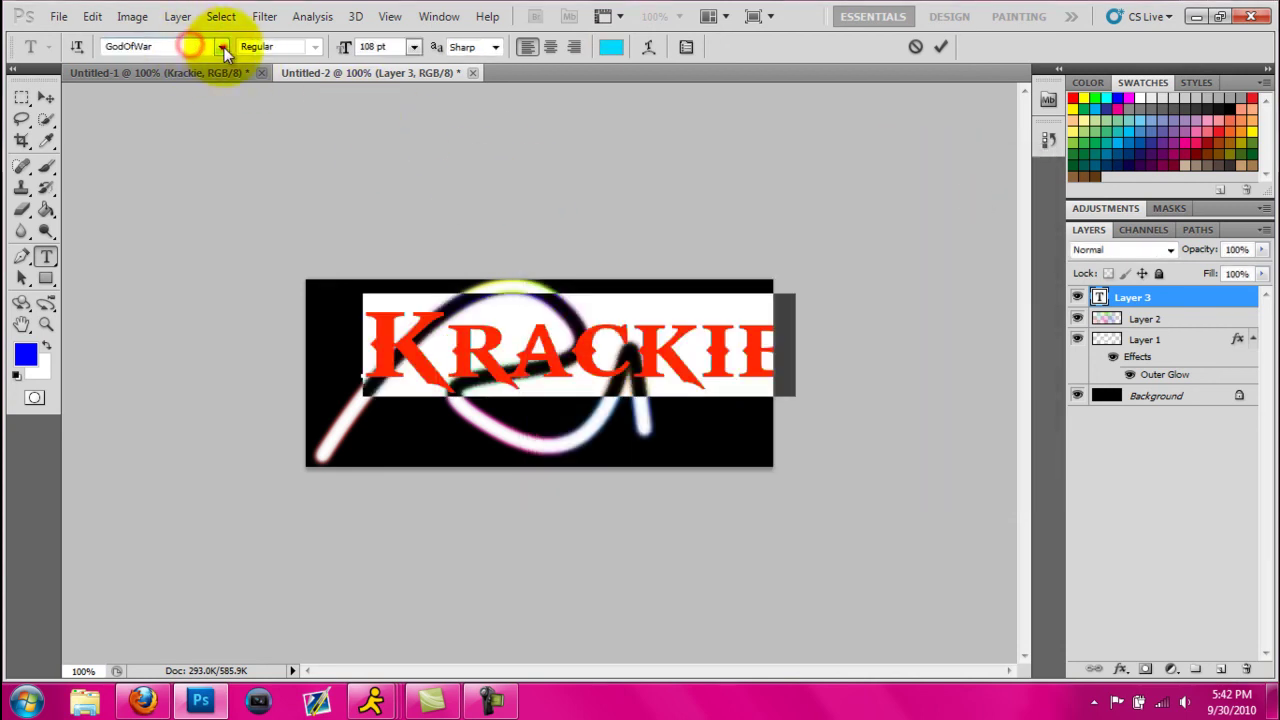
click(221, 46)
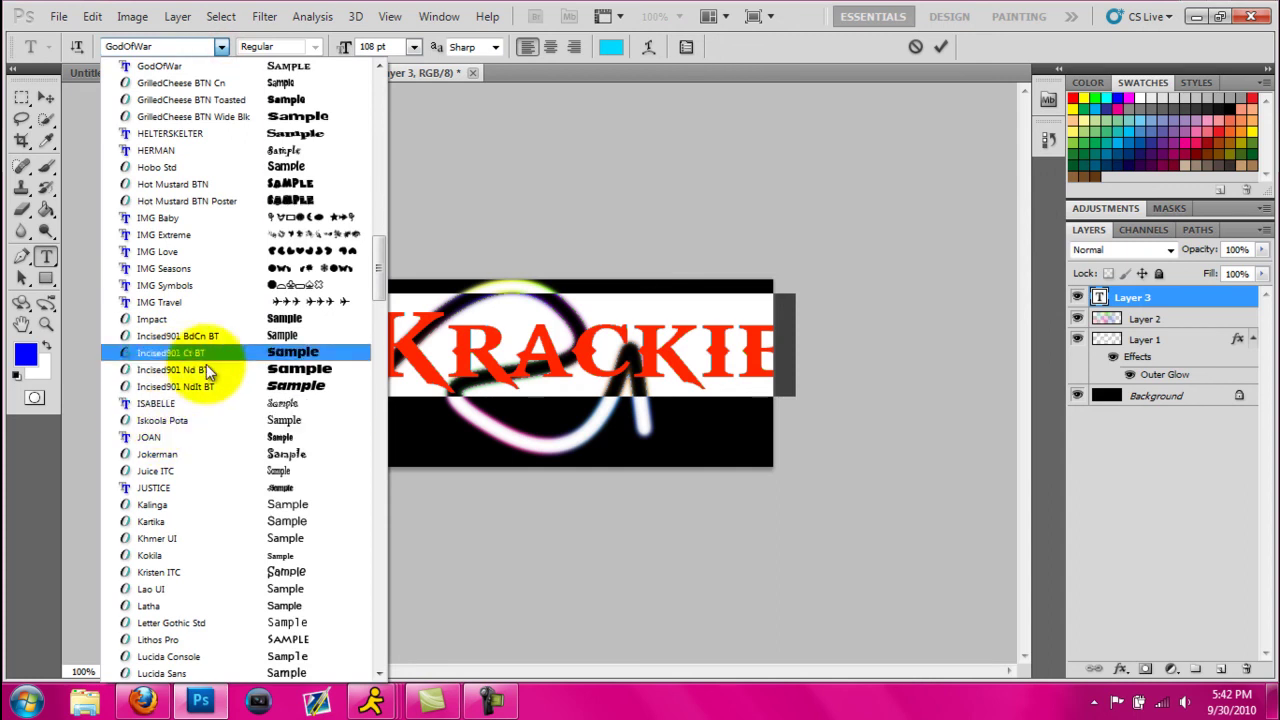
scroll(170, 100, up, 1)
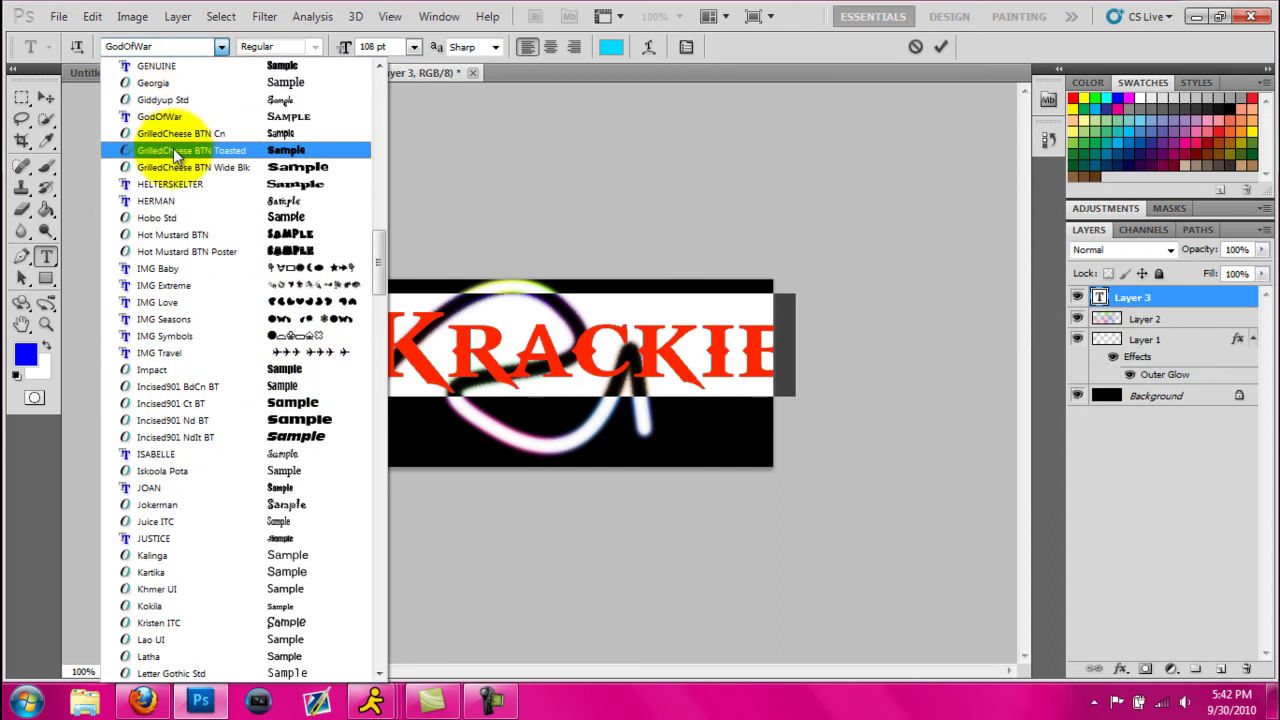
scroll(160, 120, down, 15)
scroll(175, 478, down, 4)
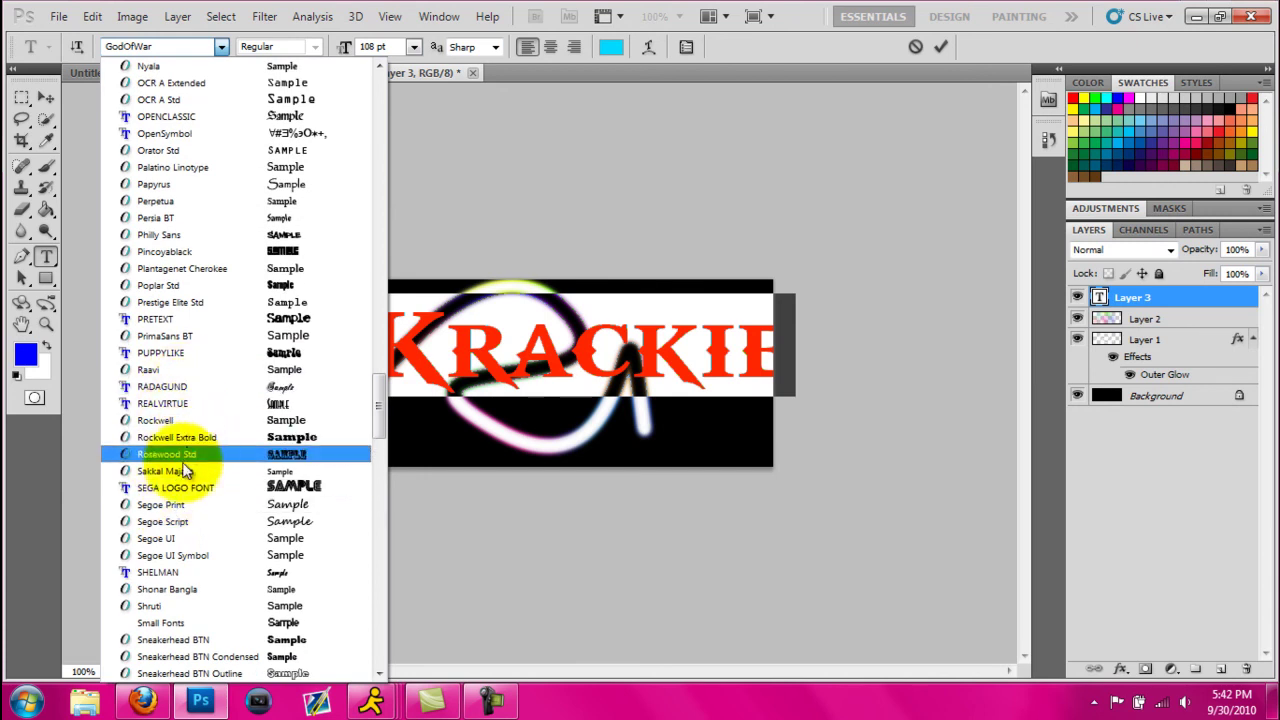
click(178, 487)
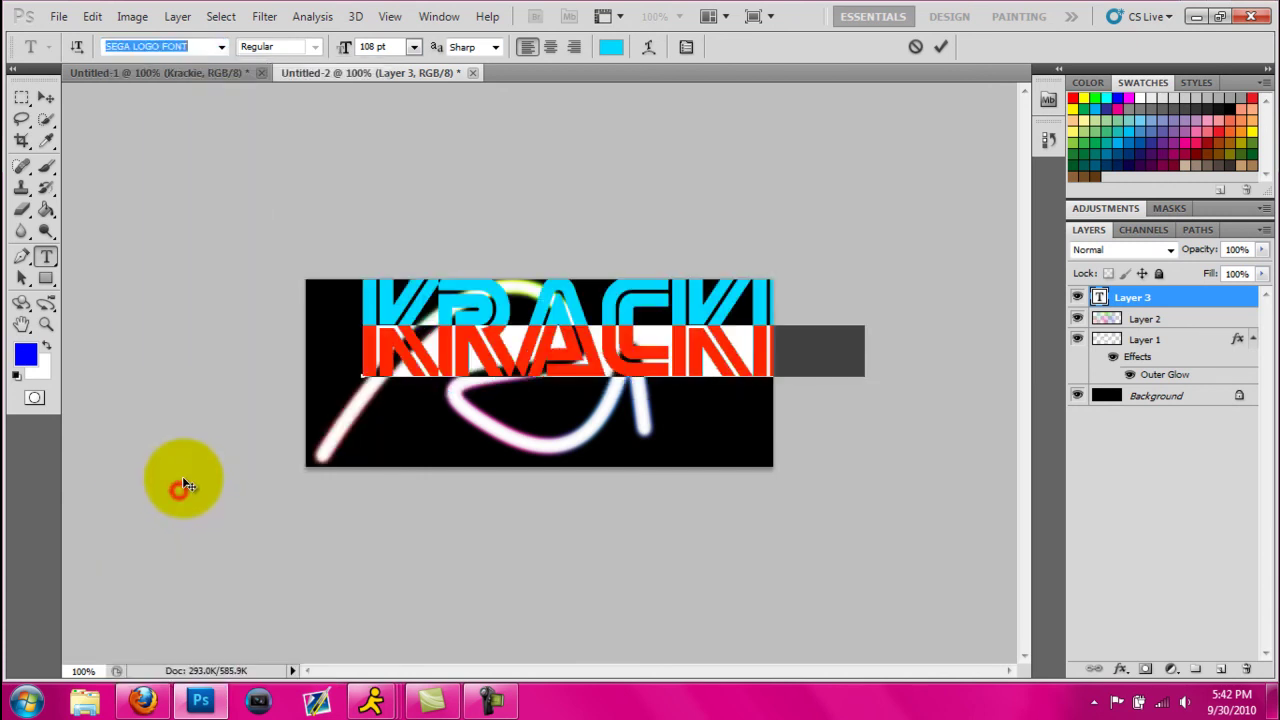
Reset the KRACKIE font size to 96 pt and shift the word right to fit the banner
click(45, 100)
click(16, 372)
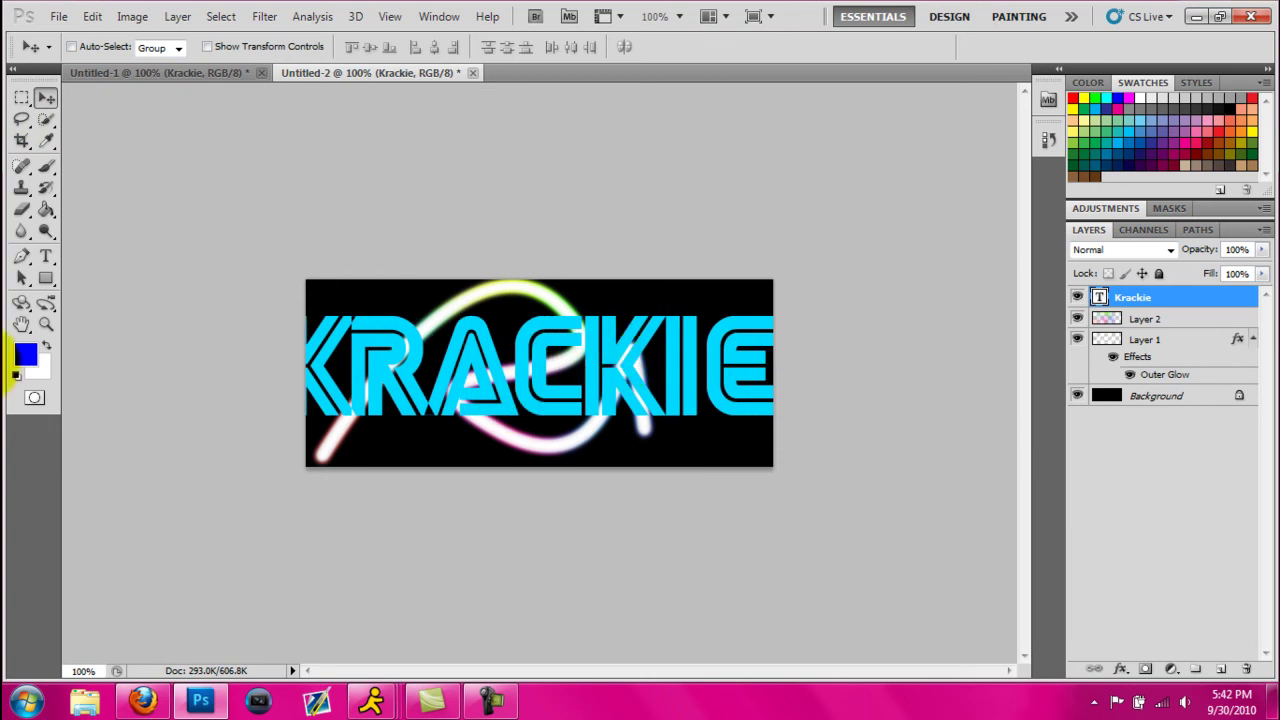
click(45, 256)
click(666, 366)
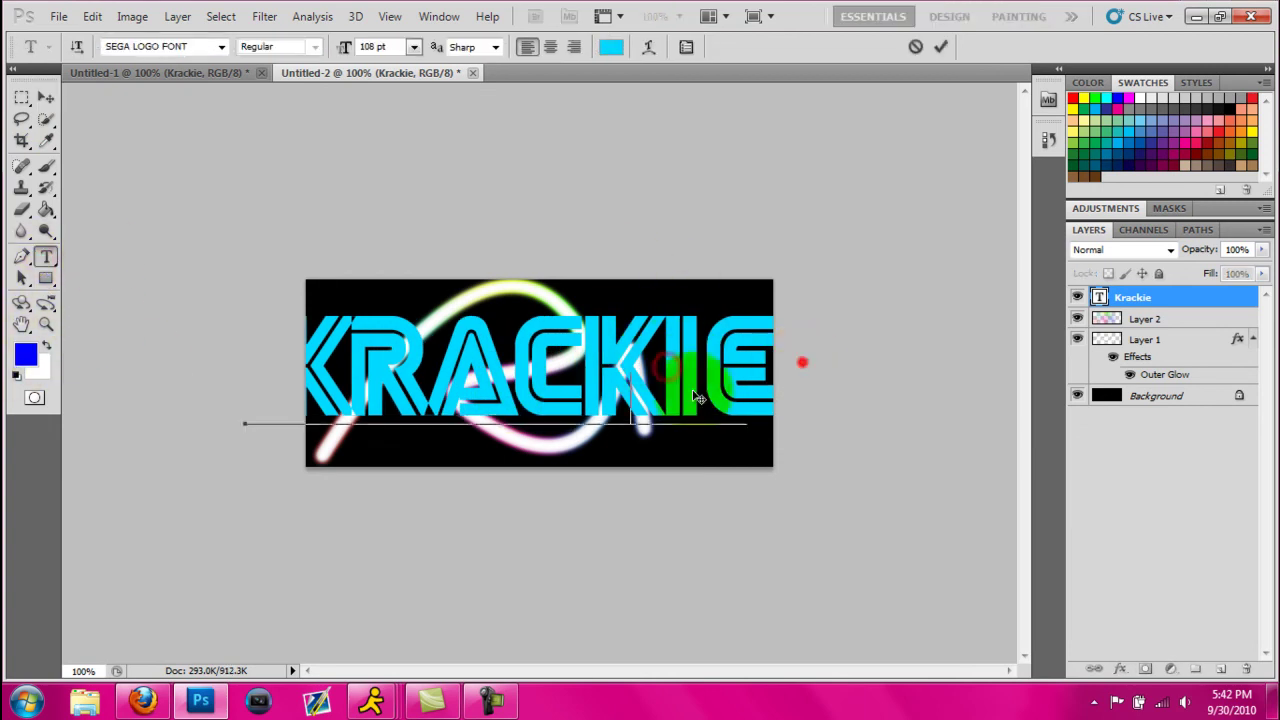
drag(480, 432, 395, 73)
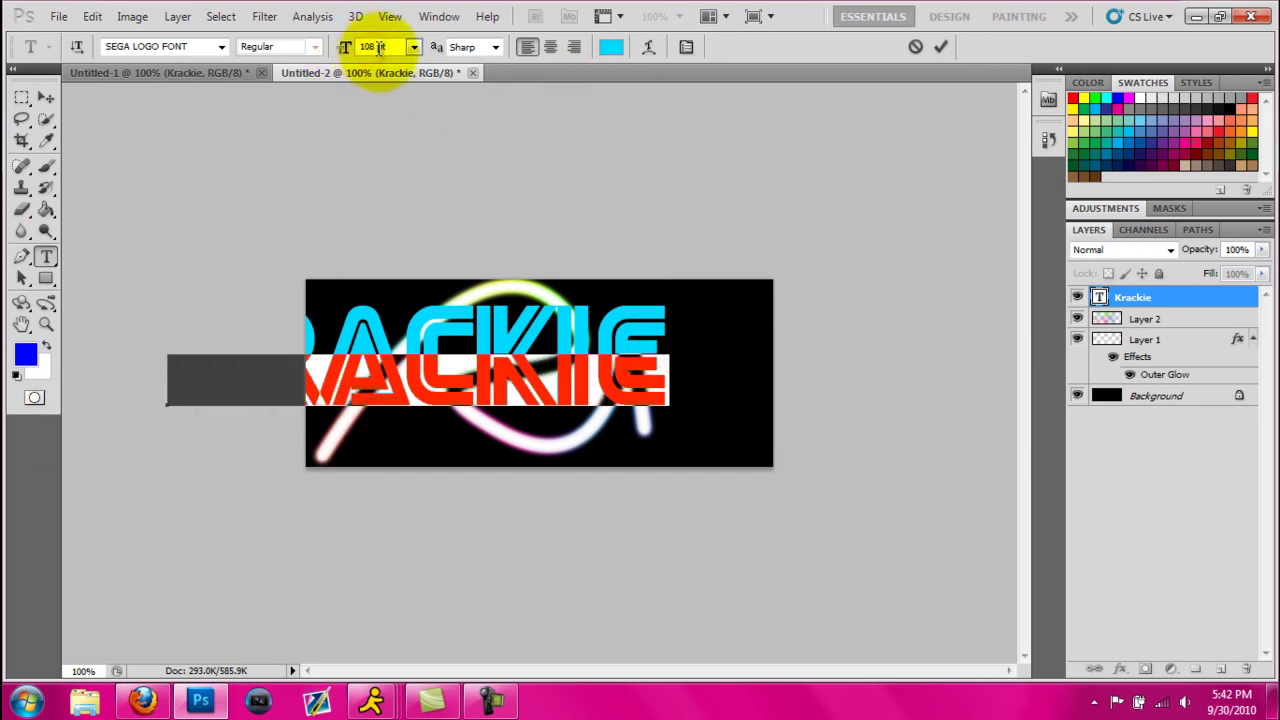
text(196)
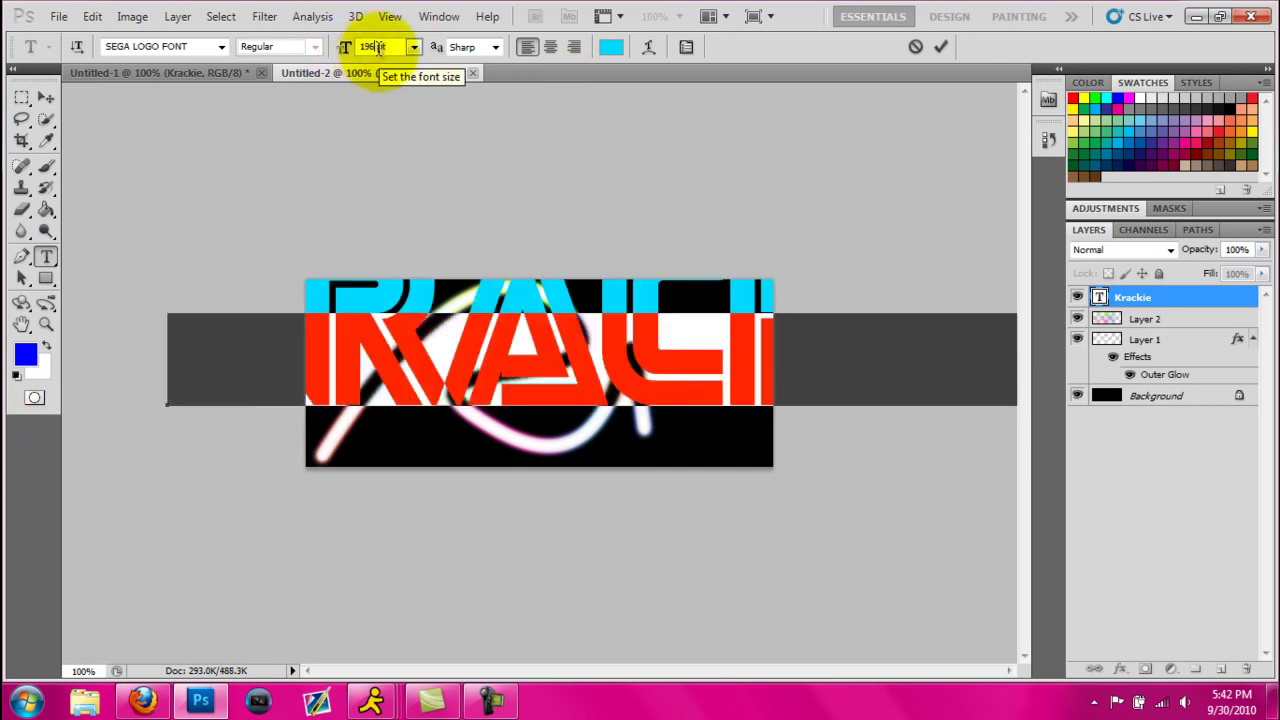
key(BackSpace)
key(BackSpace)
key(BackSpace)
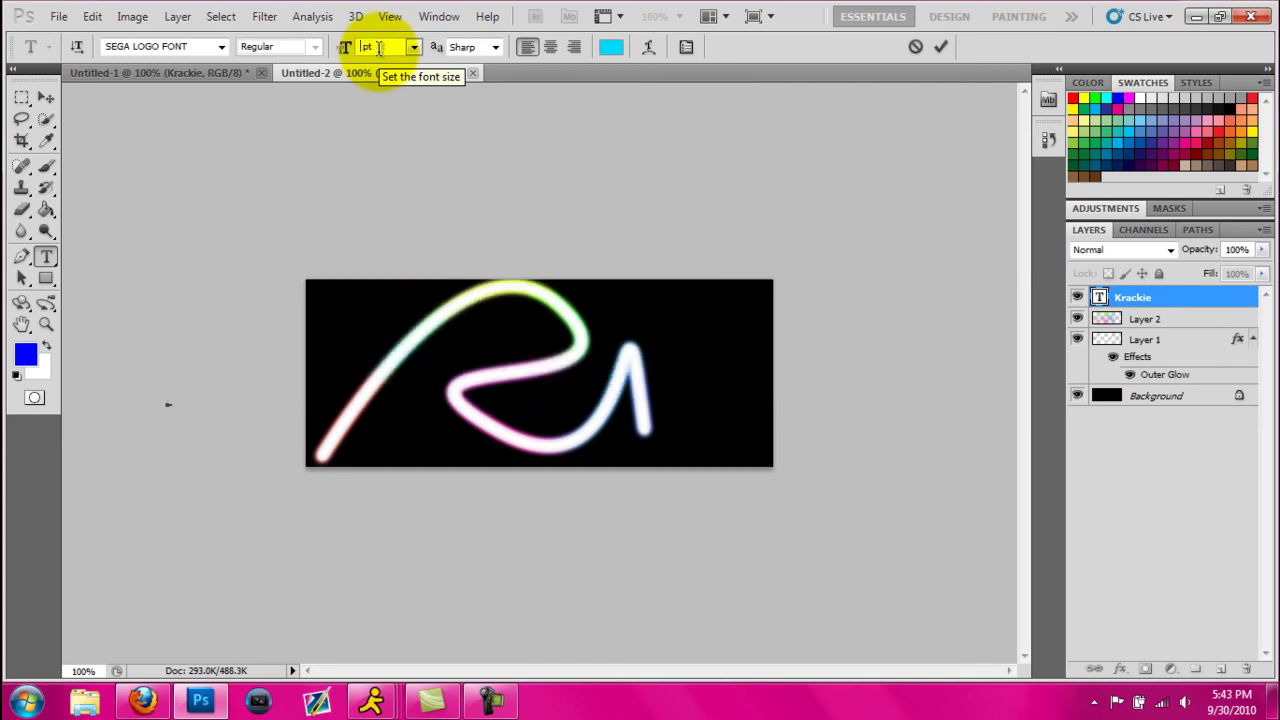
text(96)
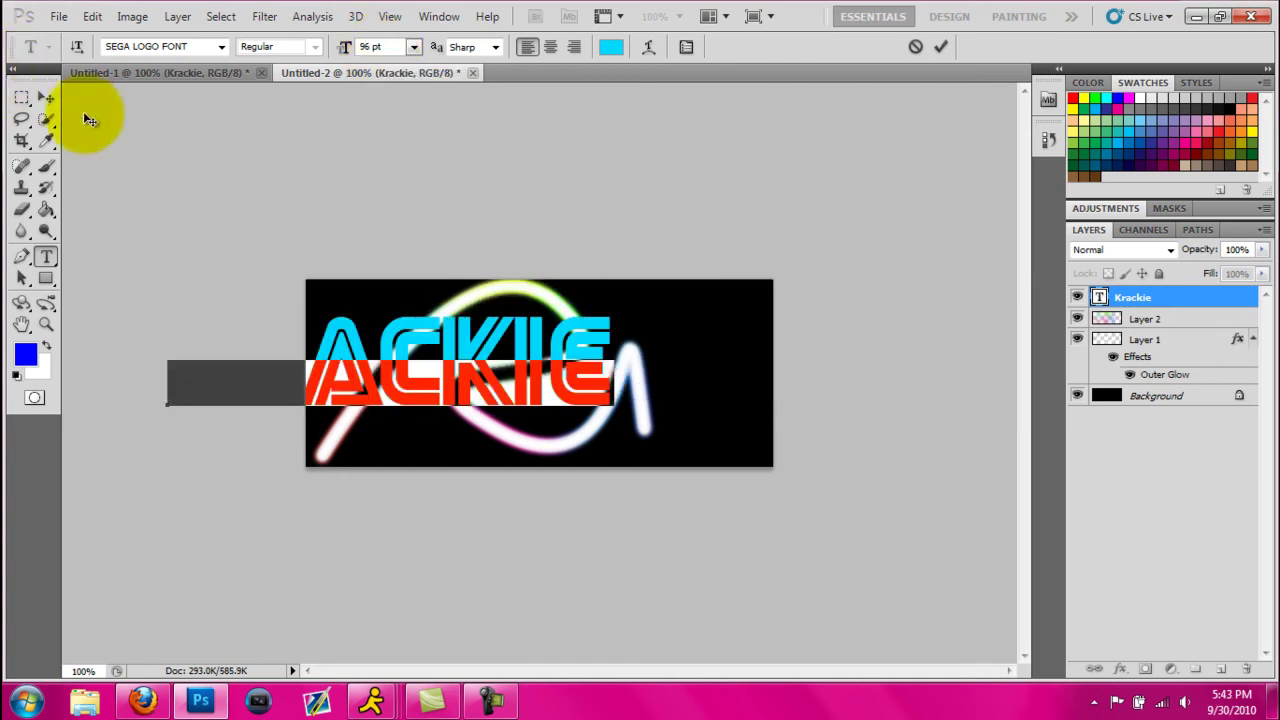
click(46, 97)
drag(556, 408, 678, 395)
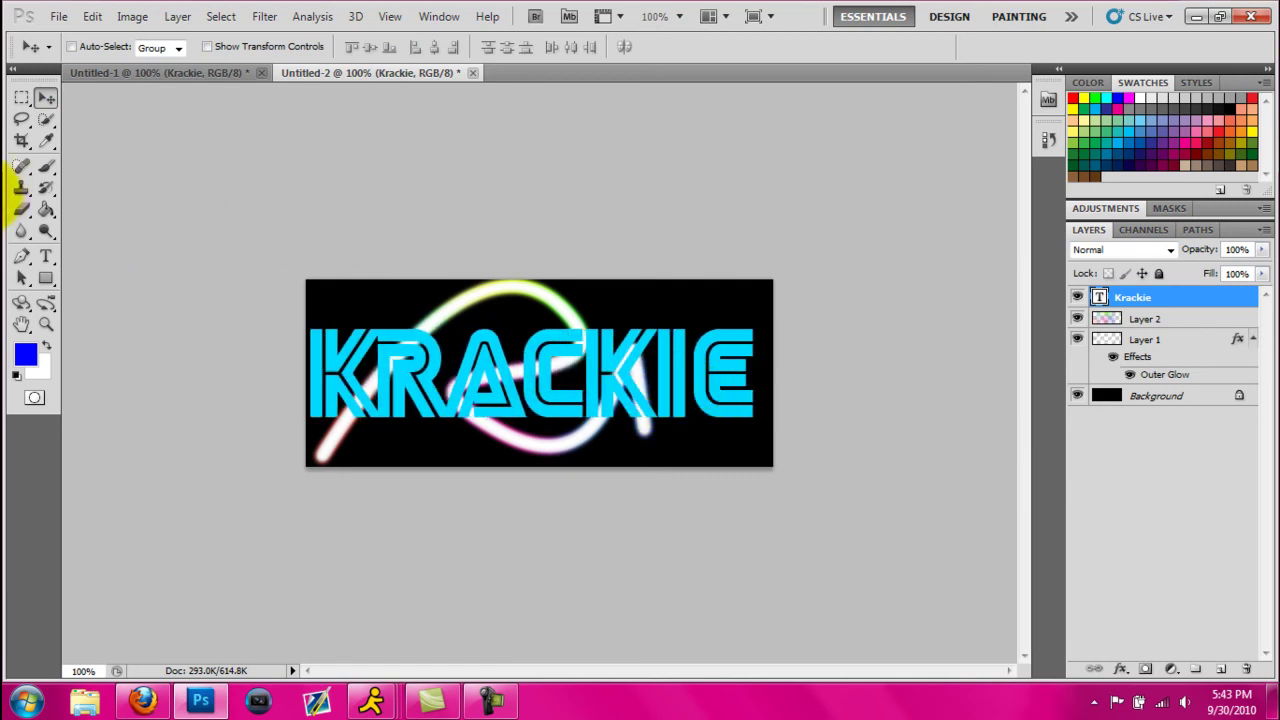
Drag the Krackie text layer below Layer 2 so the rainbow tints the cyan letters
drag(1143, 295, 1146, 331)
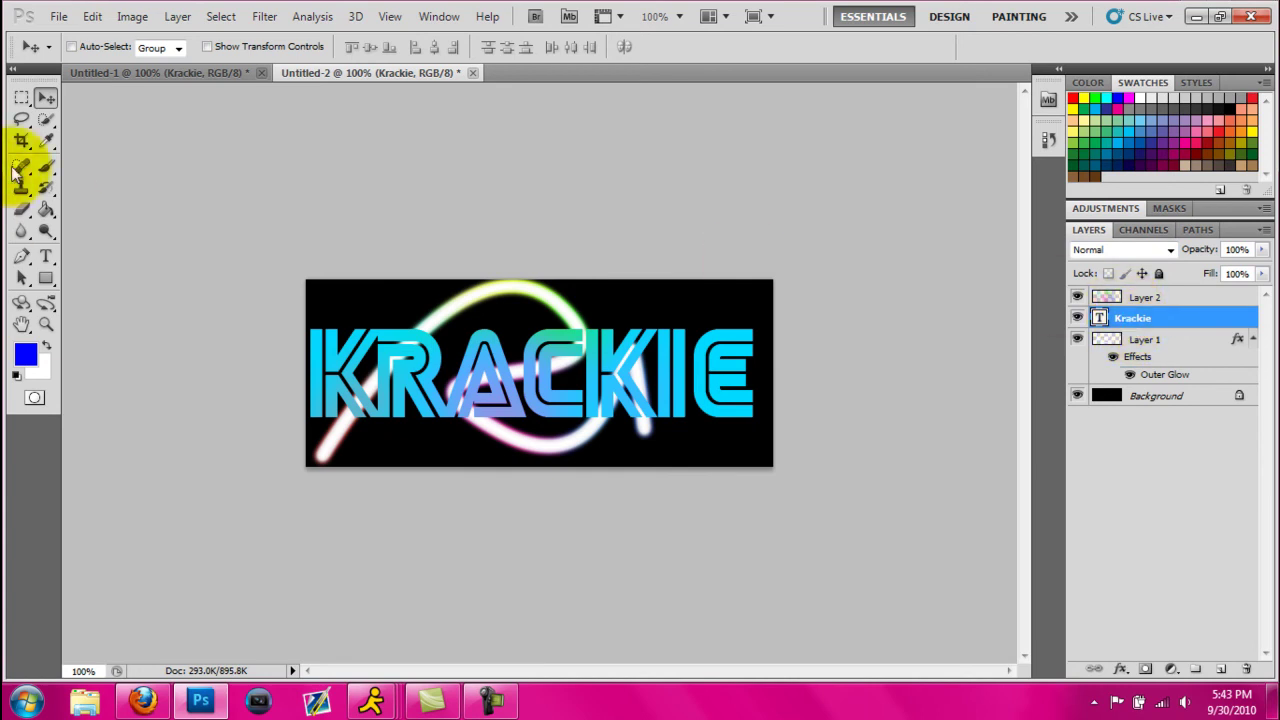